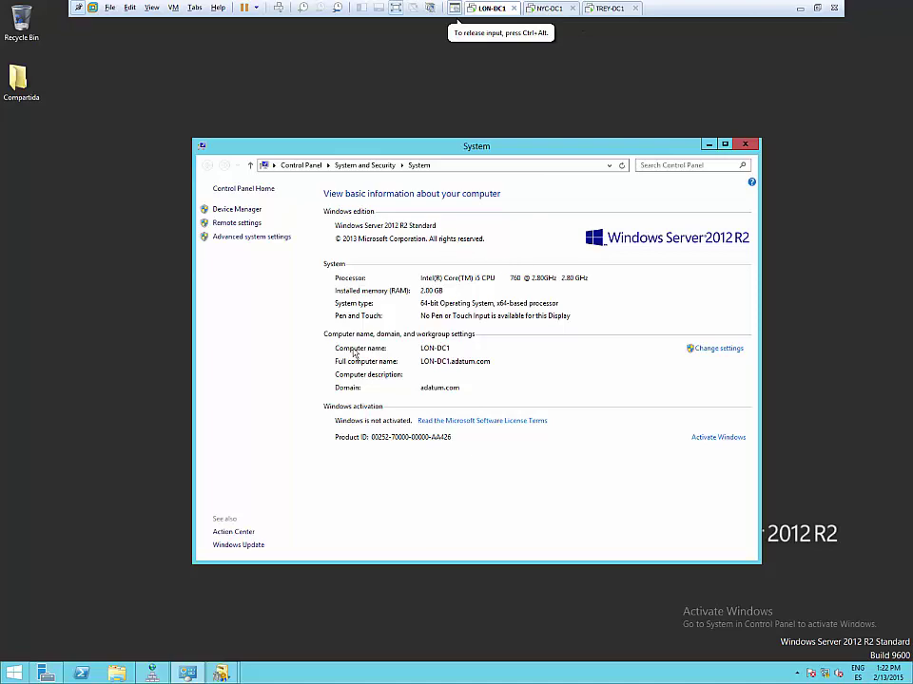
- Look at the NYC-DC1 and TREY-DC1 virtual machines, then return to LON-DC1
left_click(553, 12)
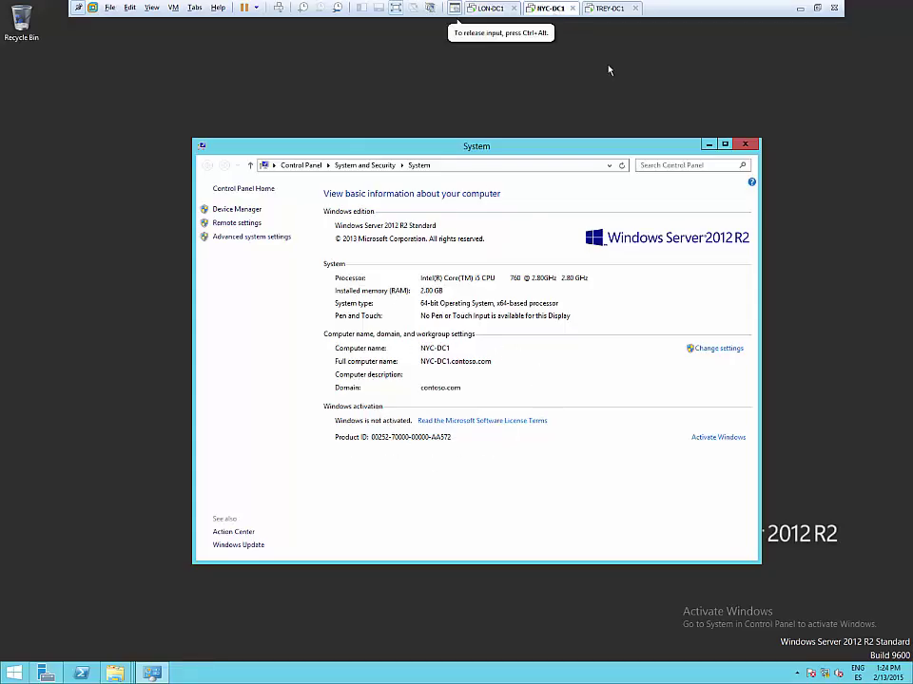
left_click(609, 11)
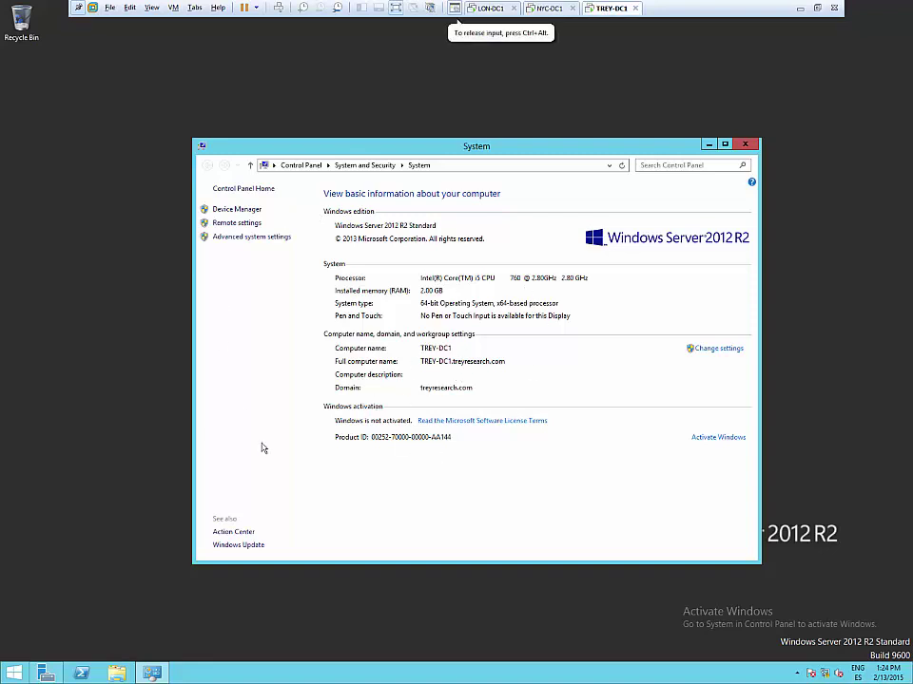
left_click(491, 9)
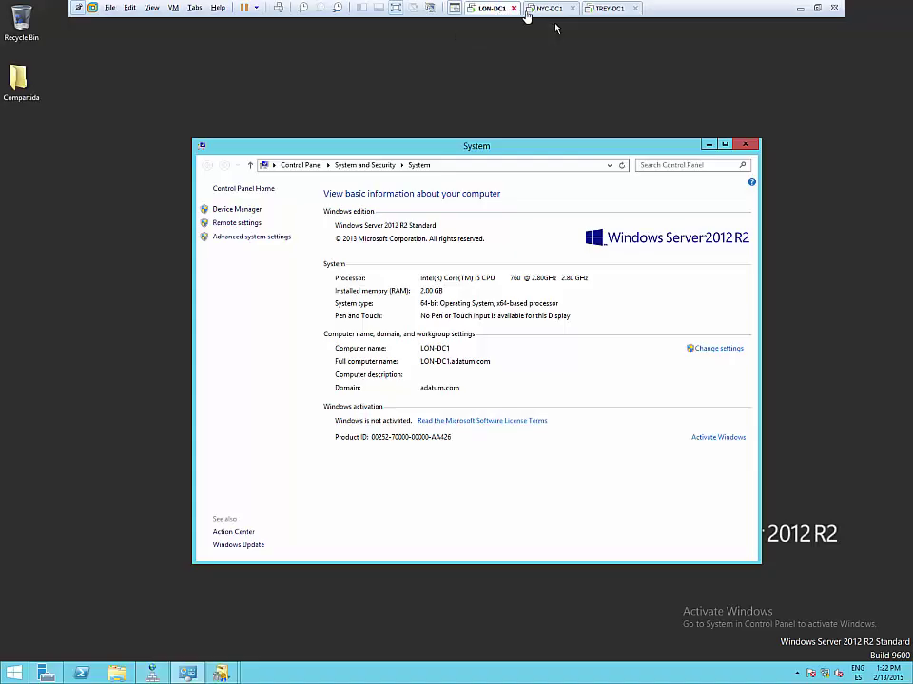
left_click(529, 11)
left_click(504, 9)
- Check the Compartida folder's permission search locations, then close its dialogs without changes
right_click(15, 93)
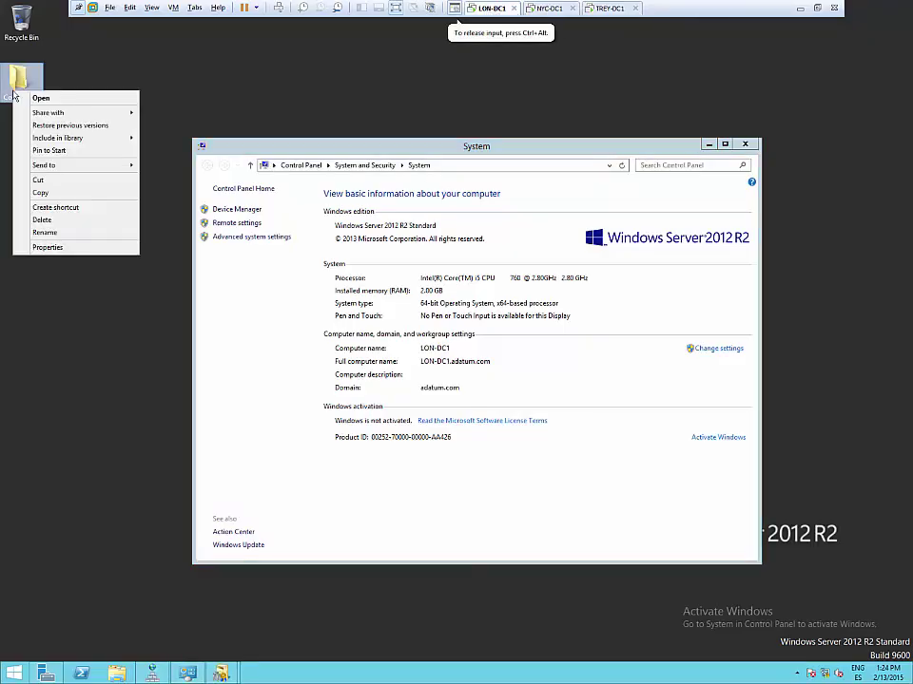
left_click(56, 248)
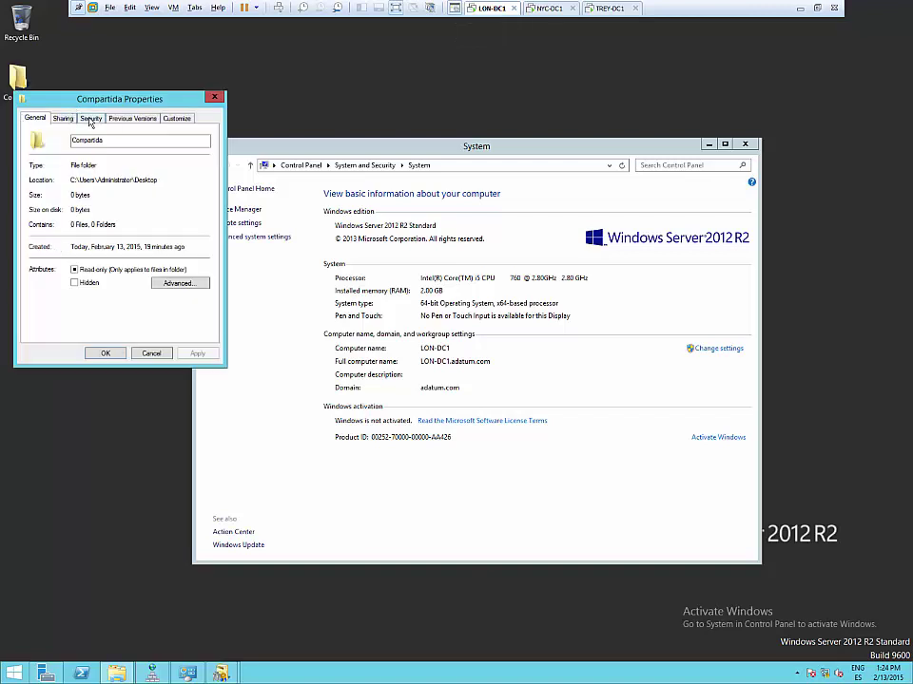
left_click(90, 118)
left_click(190, 217)
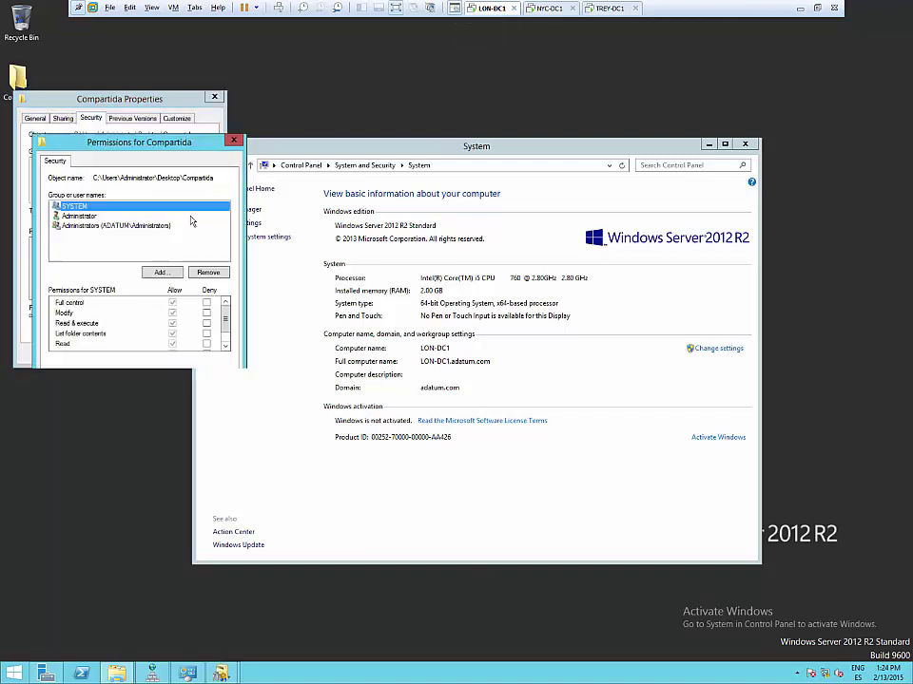
left_click(159, 271)
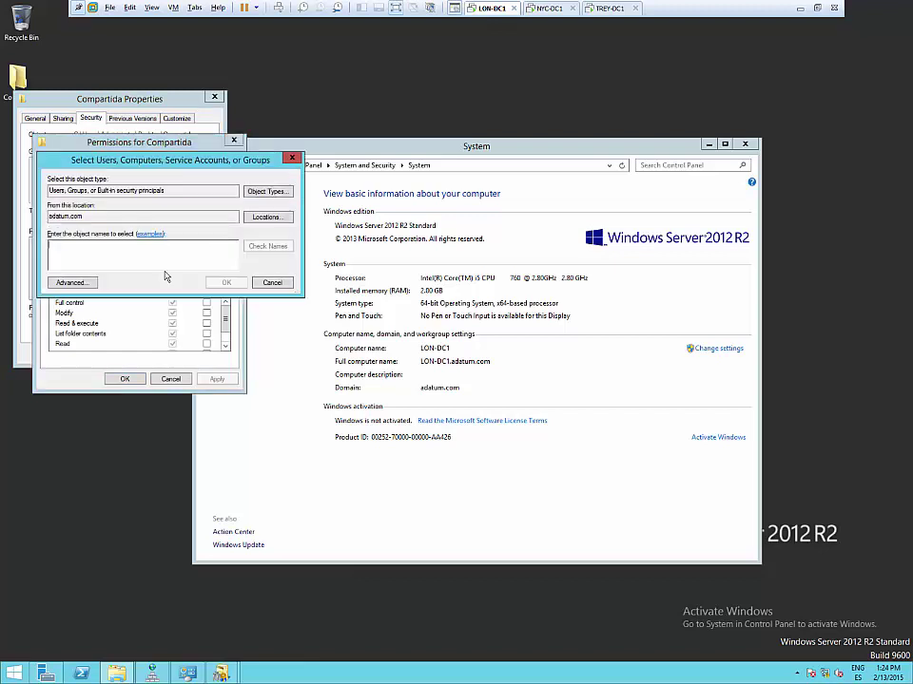
left_click(256, 218)
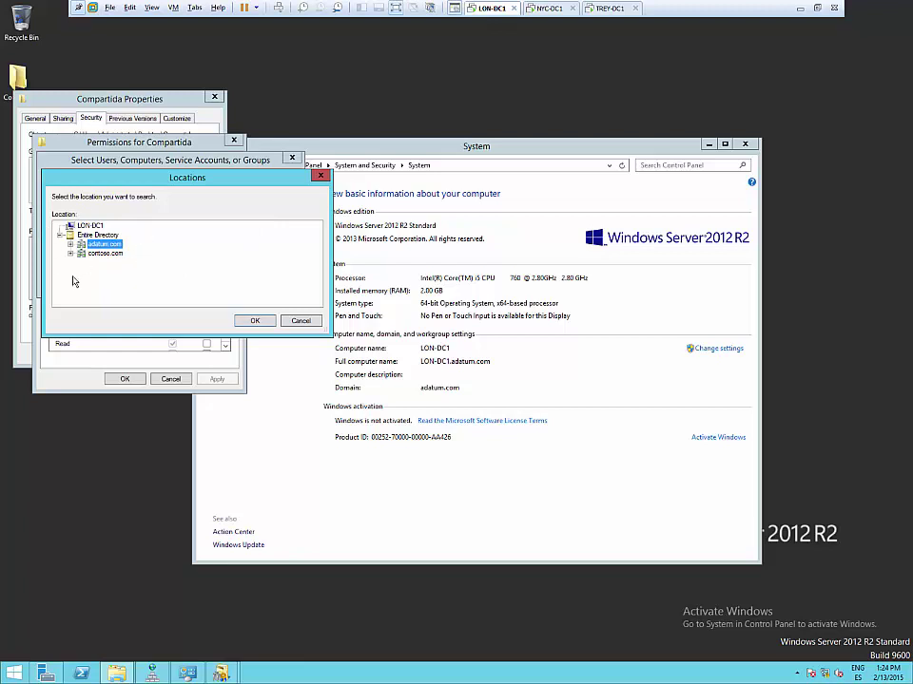
left_click(300, 322)
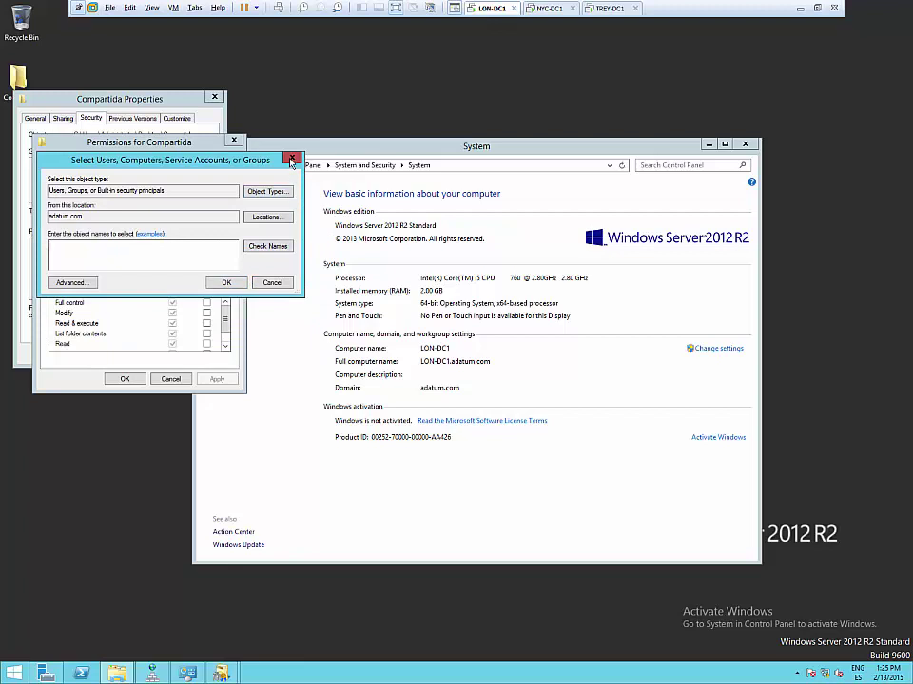
left_click(292, 158)
left_click(233, 140)
left_click(215, 96)
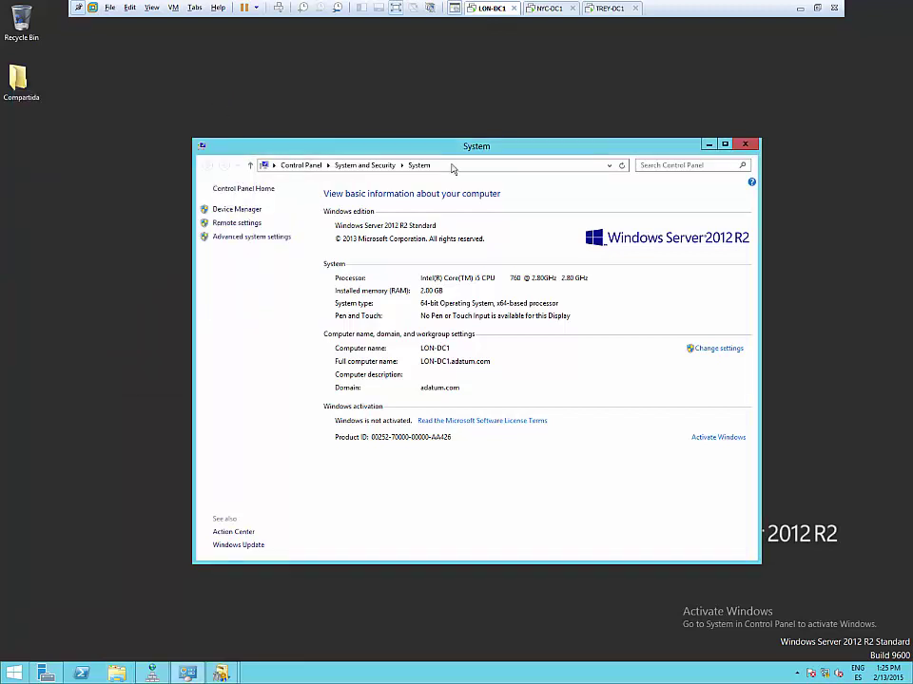
- Minimize the System window and launch DNS Manager from Server Manager's Tools menu
left_click(707, 145)
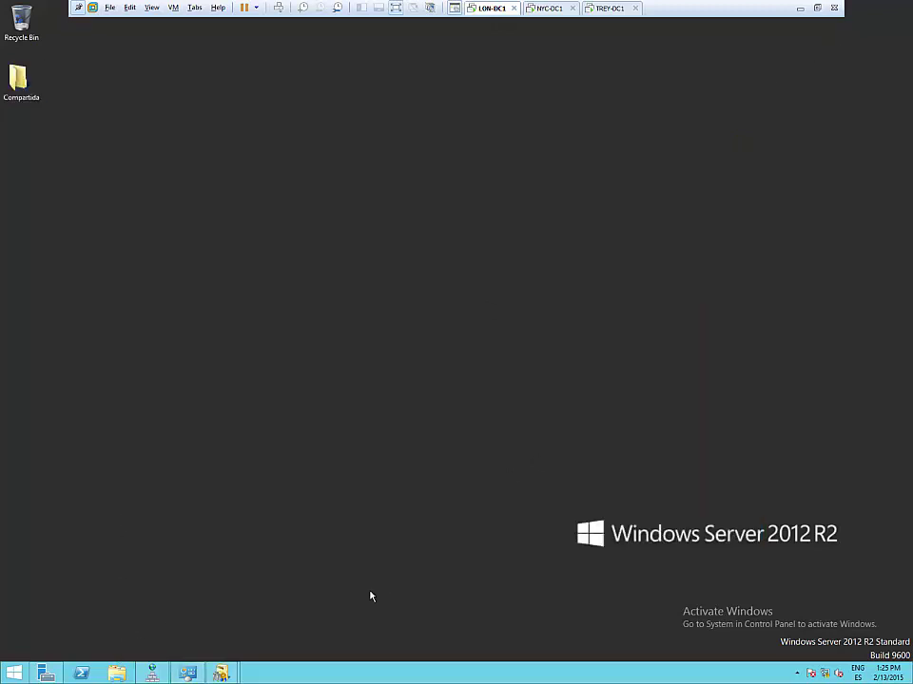
left_click(188, 674)
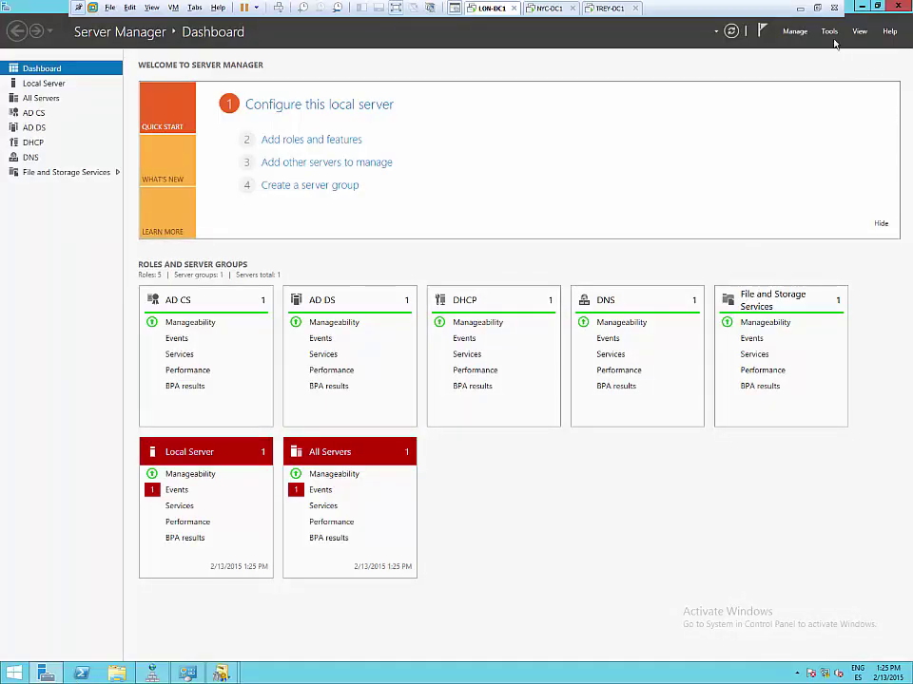
left_click(828, 32)
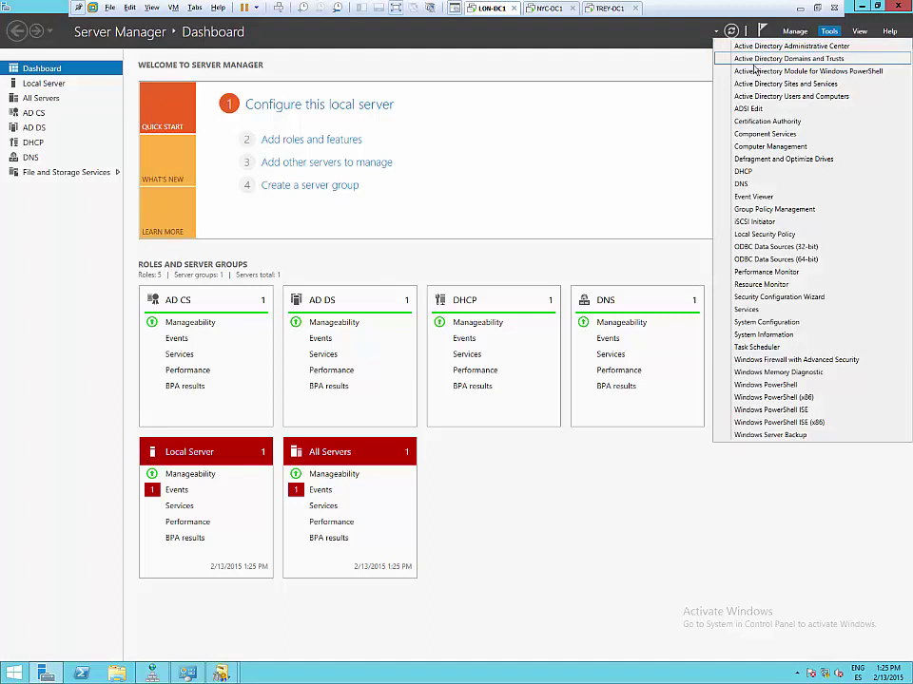
left_click(741, 183)
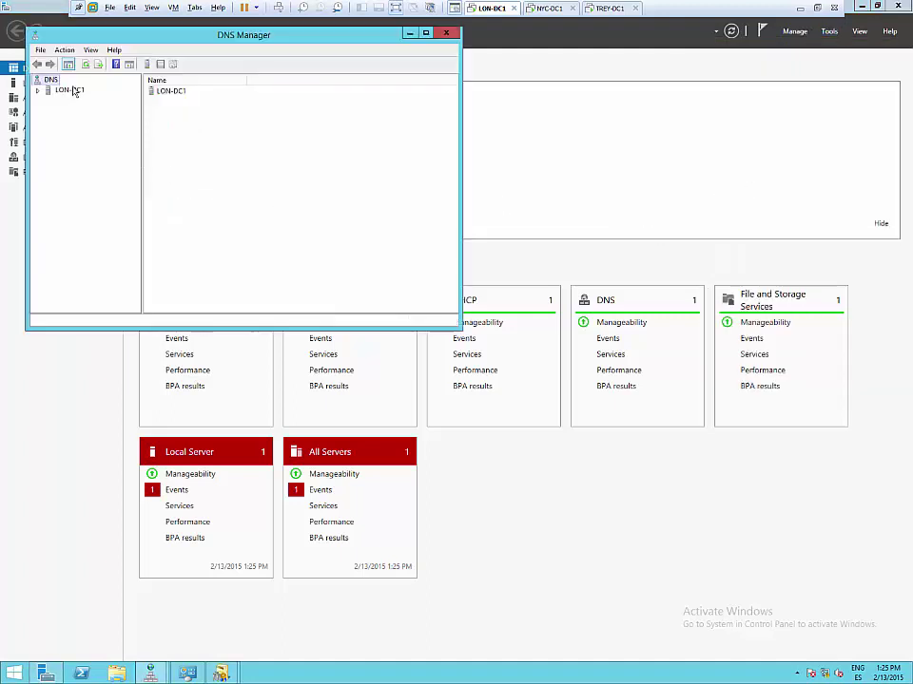
- Create a treyresearch.com conditional forwarder with master 192.168.10.70 on LON-DC1, then launch cmd via Run
left_click(37, 90)
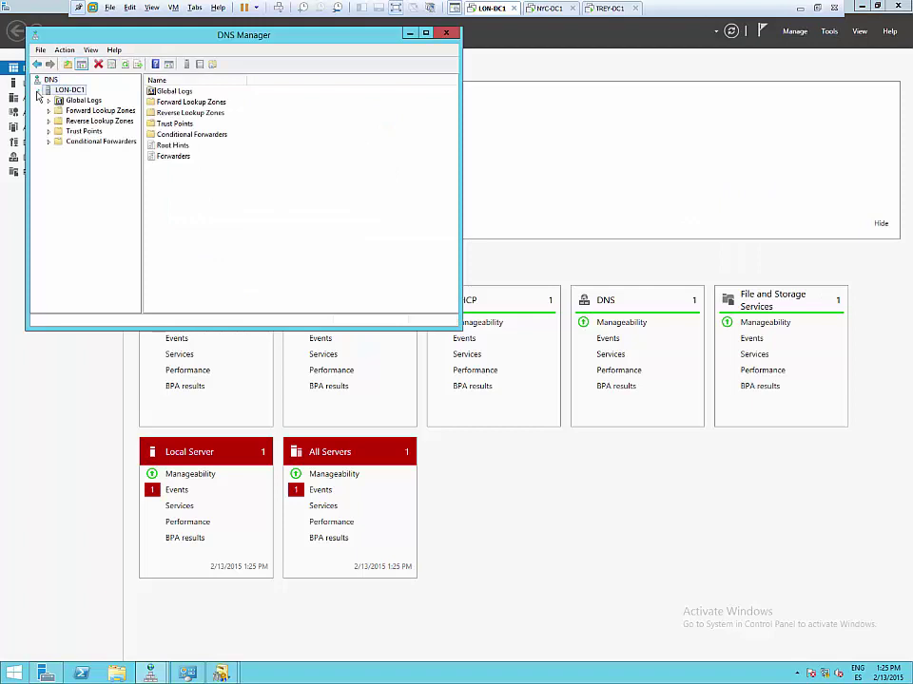
left_click(85, 143)
right_click(84, 143)
left_click(116, 150)
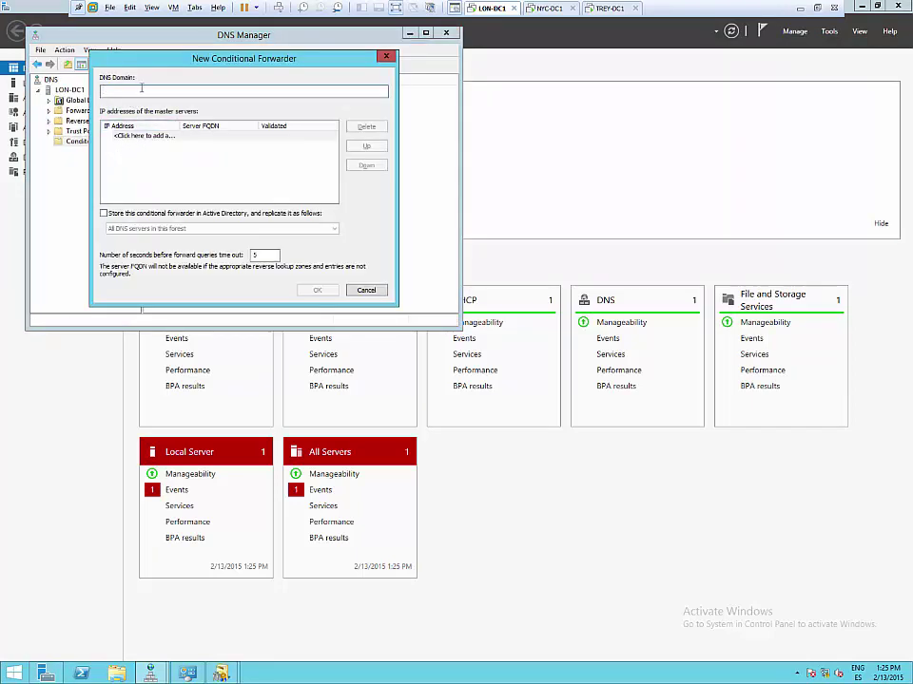
type("treyresearch.com")
key("Tab")
type("19")
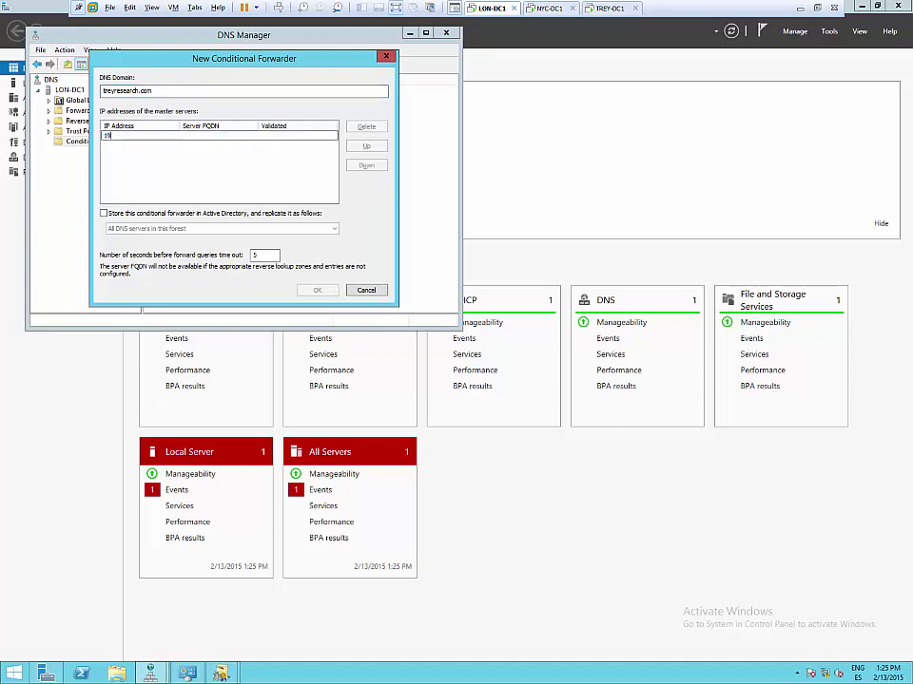
type("2.168.10.70")
key("Tab")
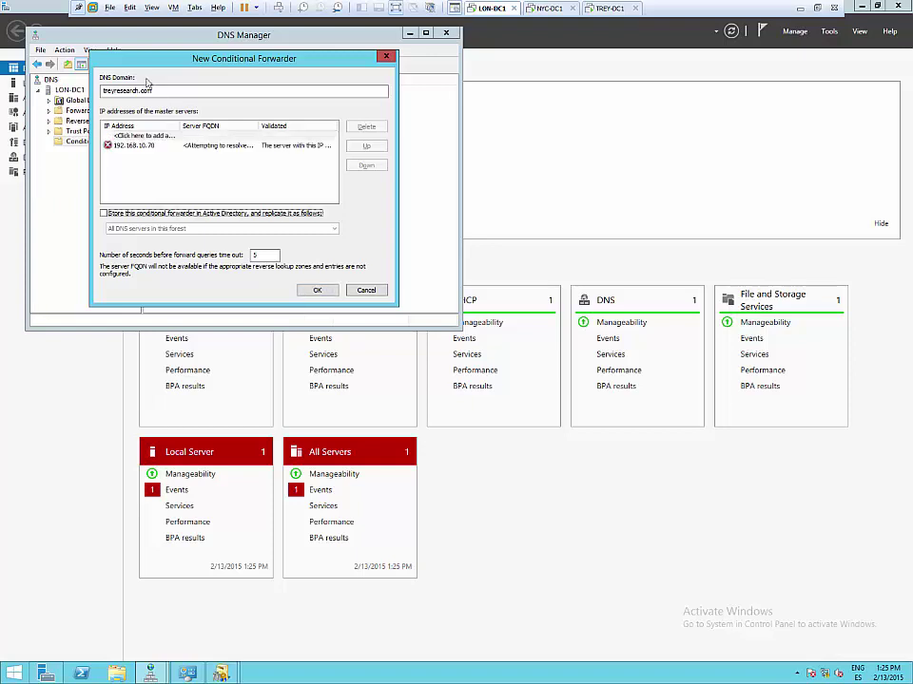
left_click(318, 290)
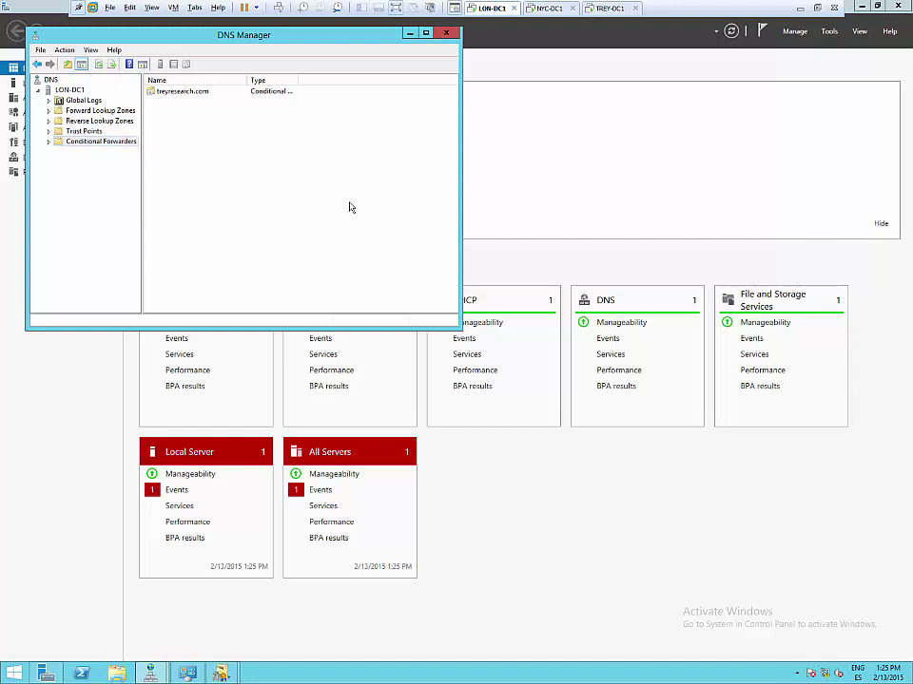
key("super+r")
key("Return")
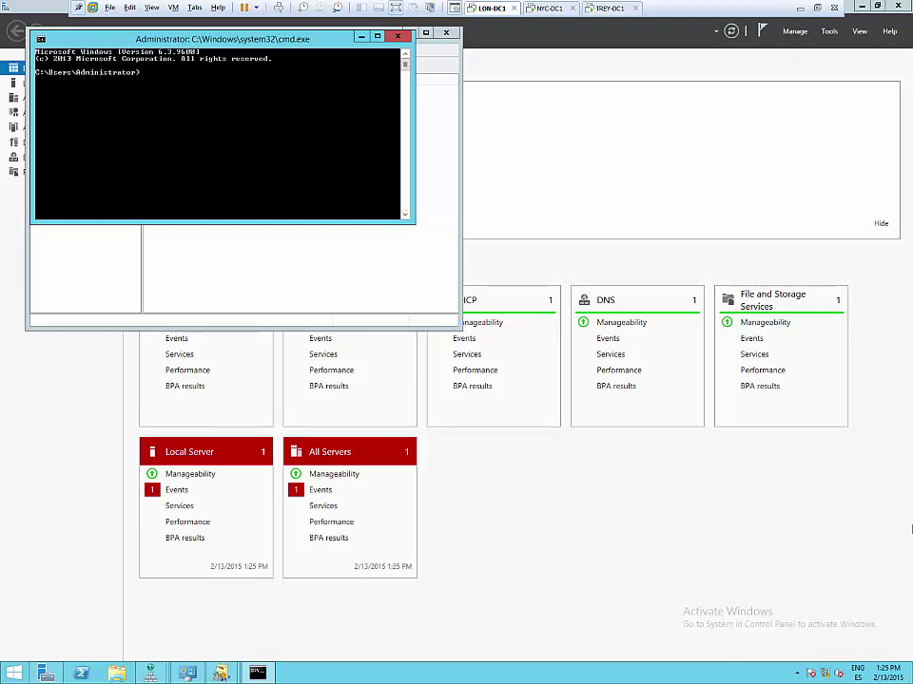
- Use nslookup to resolve treyresearch.com and trey-dc1.treyresearch.com to 192.168.10.70, then close cmd
left_click(358, 313)
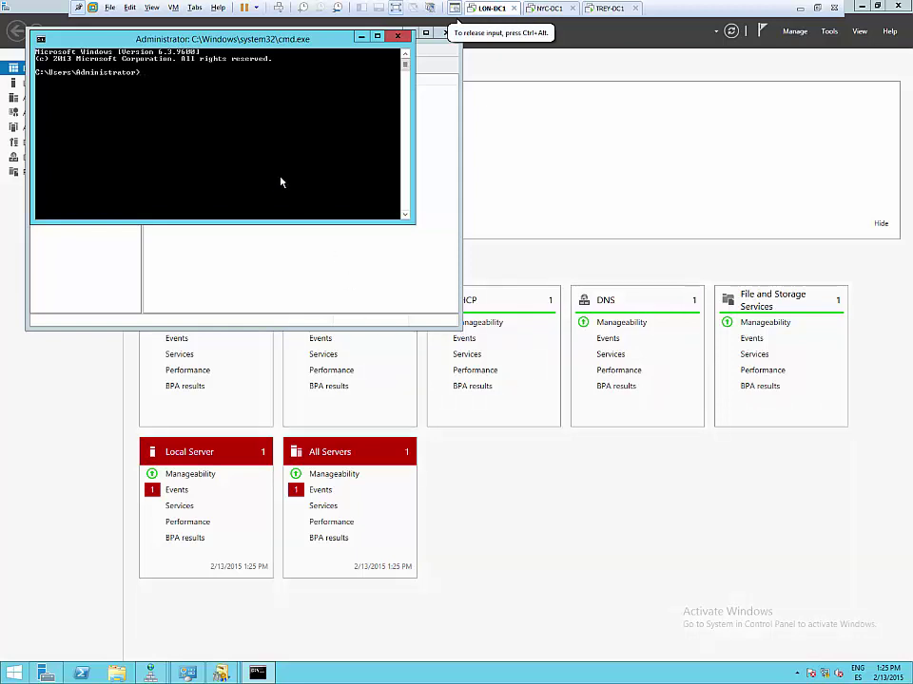
type("nslookup")
key("Return")
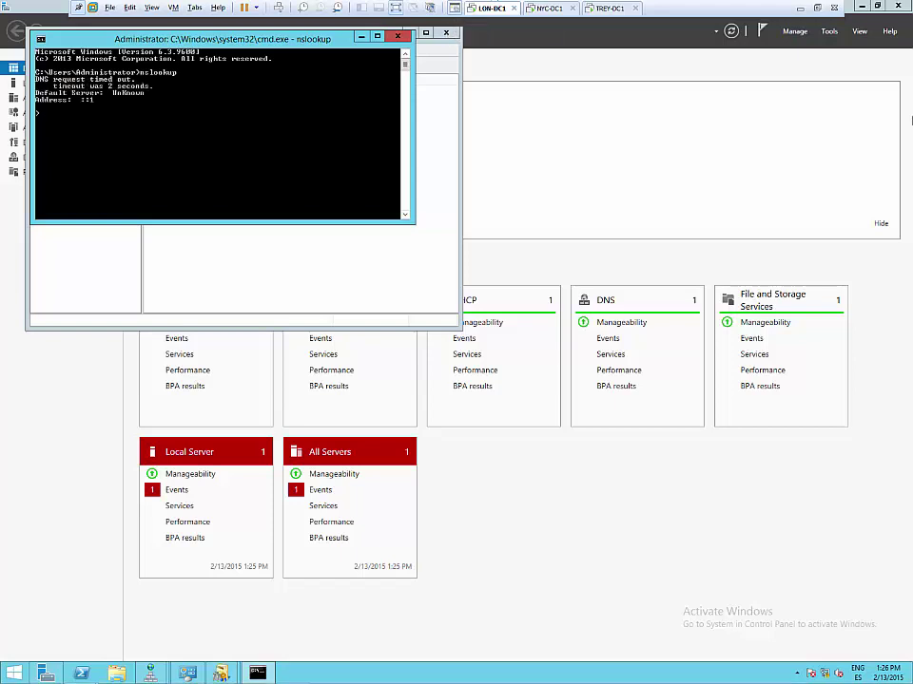
left_click(80, 145)
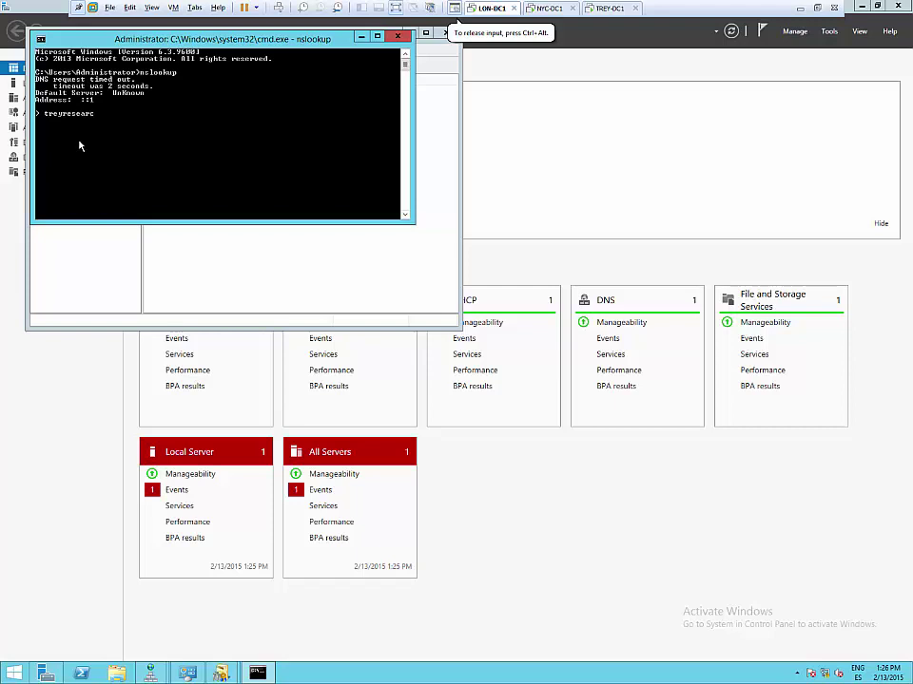
type("treyresearch.com")
key("Return")
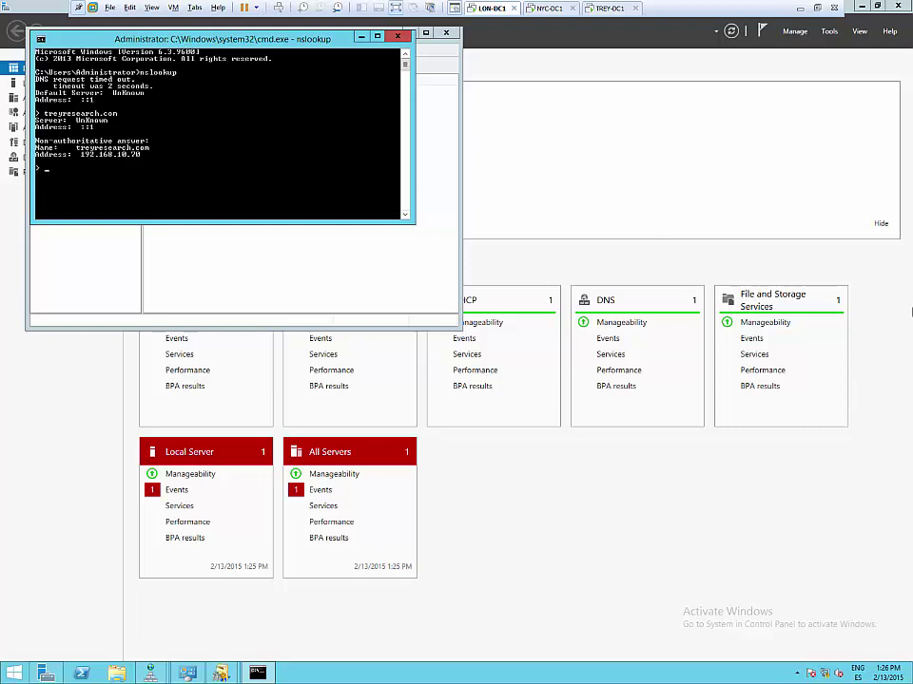
left_click(315, 210)
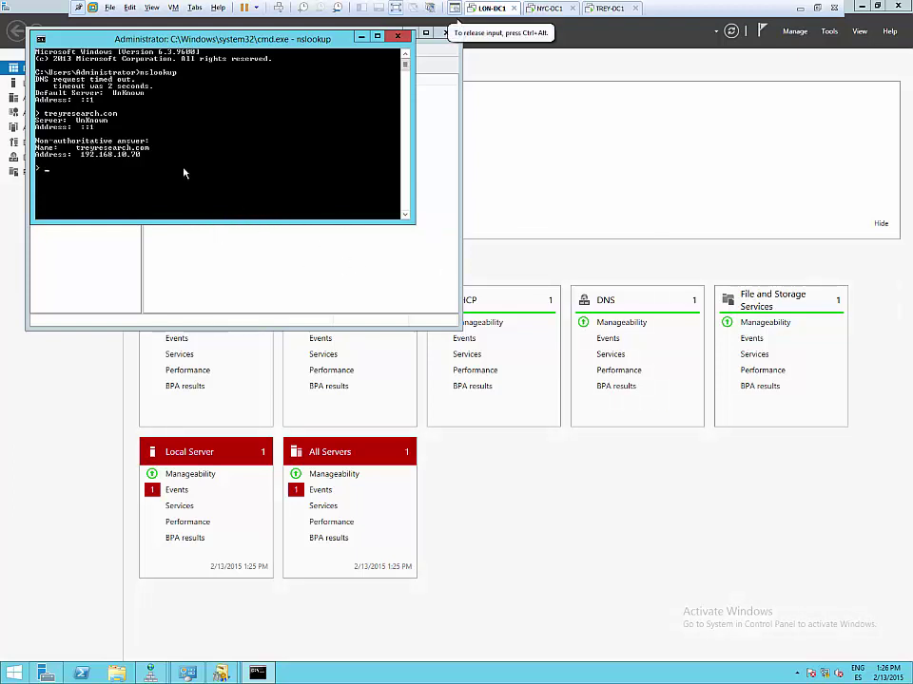
type("trey-dc1.treyresearch.com")
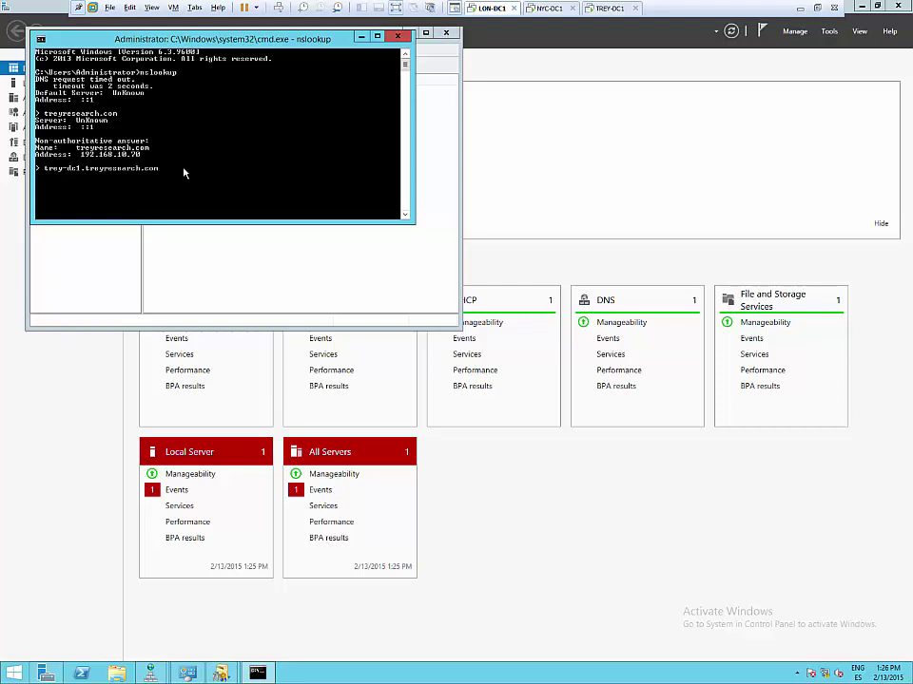
key("Return")
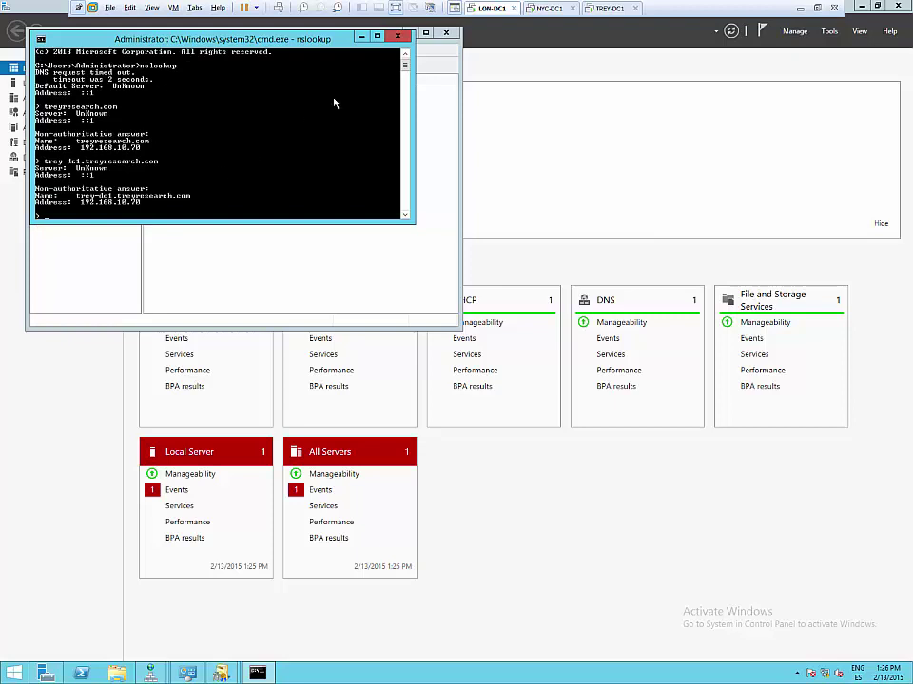
left_click(398, 37)
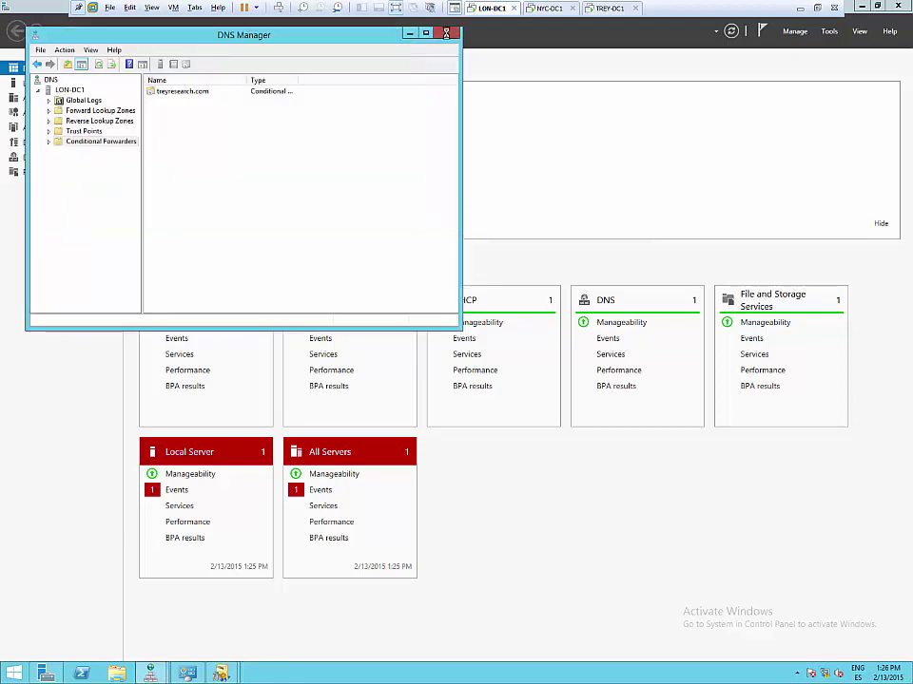
- Close DNS Manager, open Active Directory Domains and Trusts, and start New Trust from adatum.com's Trusts tab
left_click(444, 32)
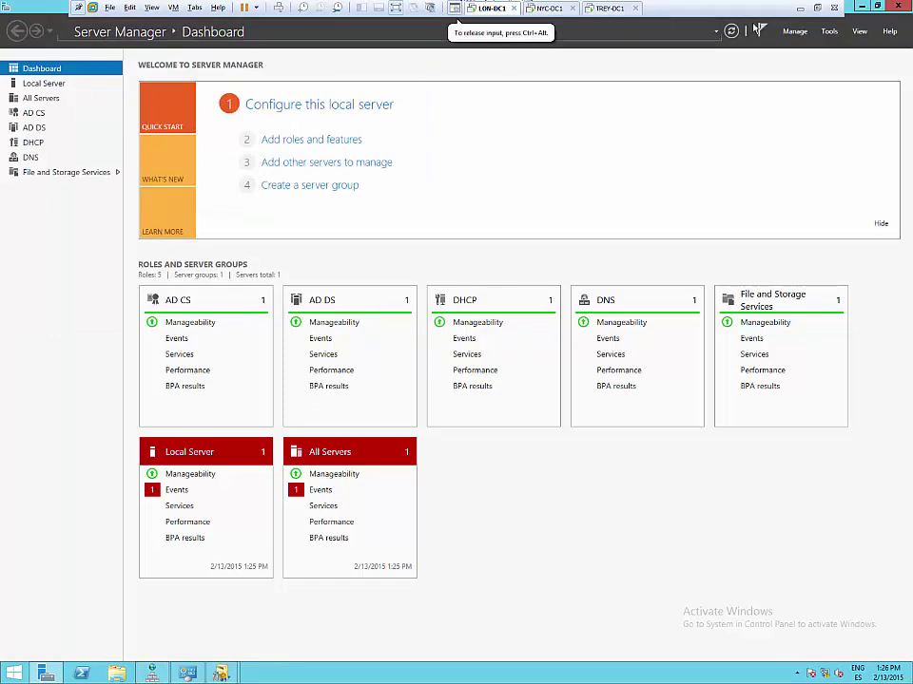
left_click(831, 34)
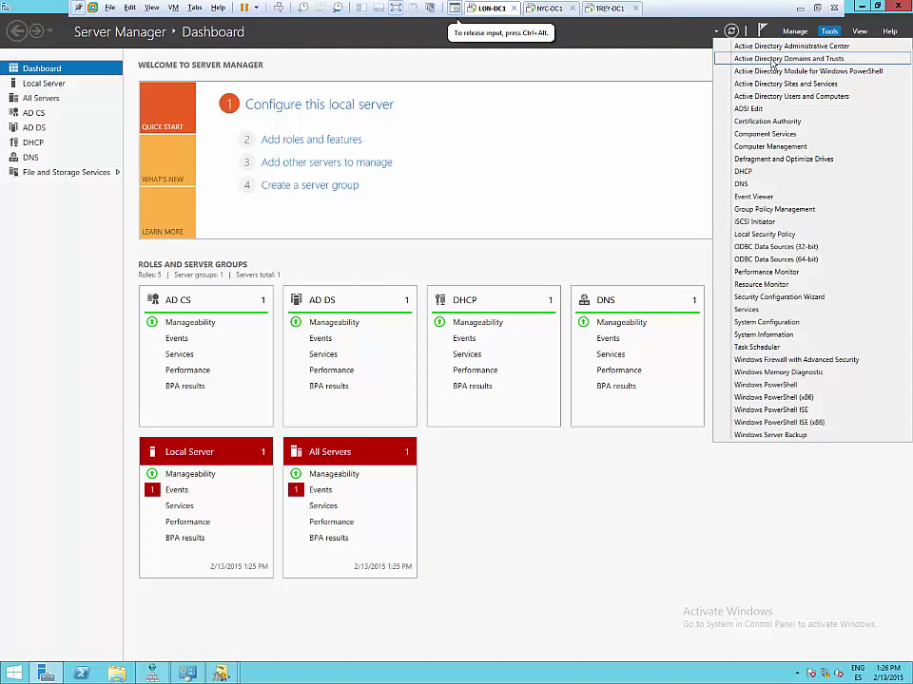
left_click(771, 60)
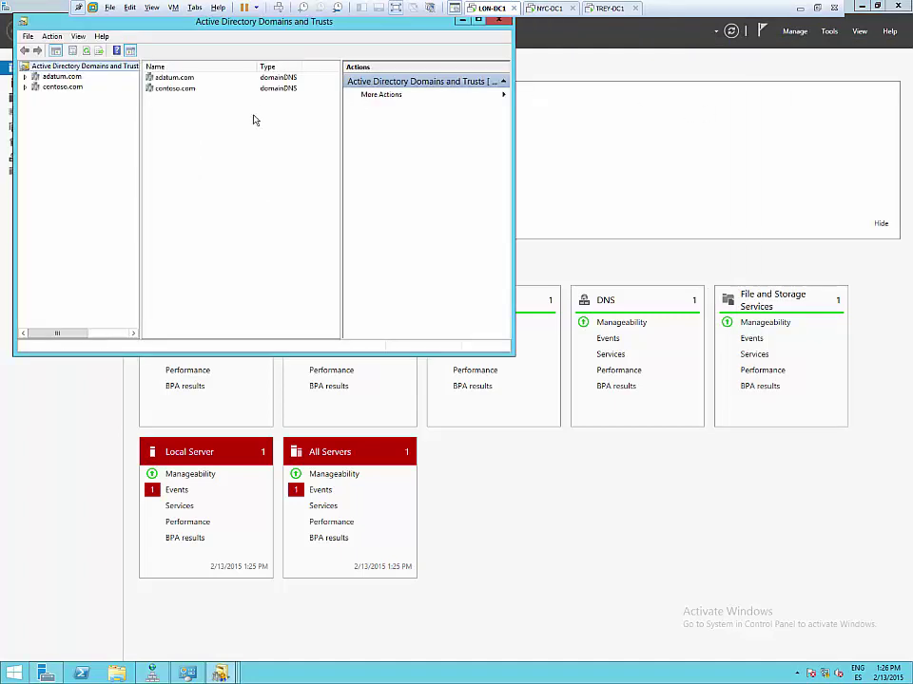
right_click(56, 77)
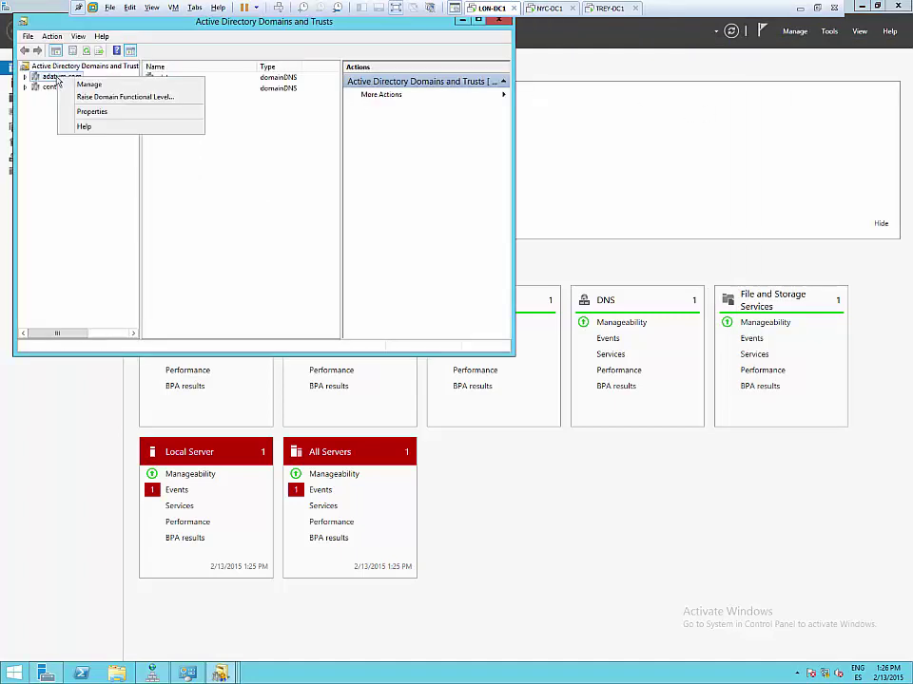
left_click(92, 111)
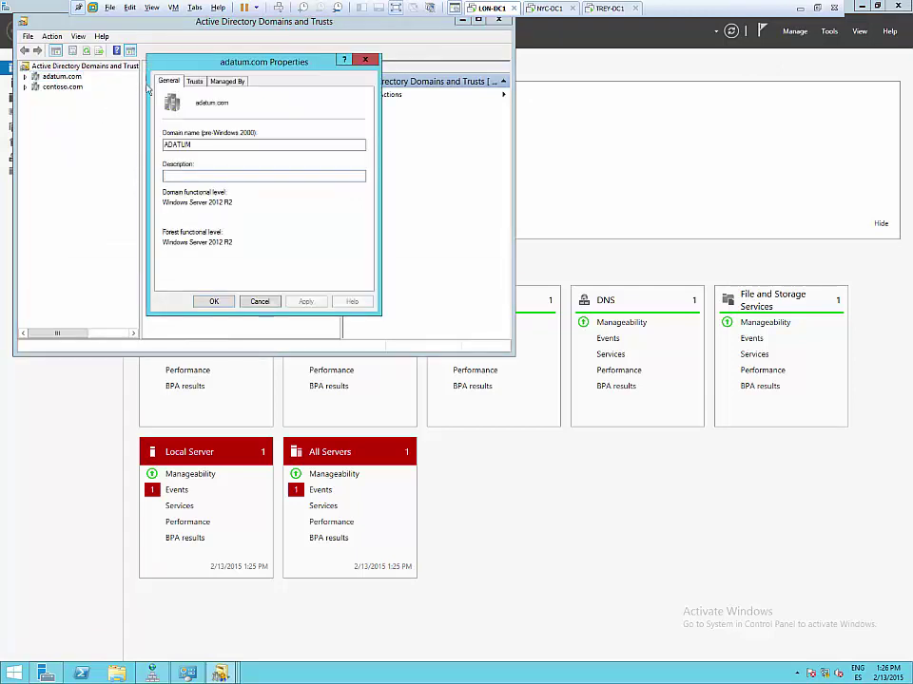
left_click(194, 81)
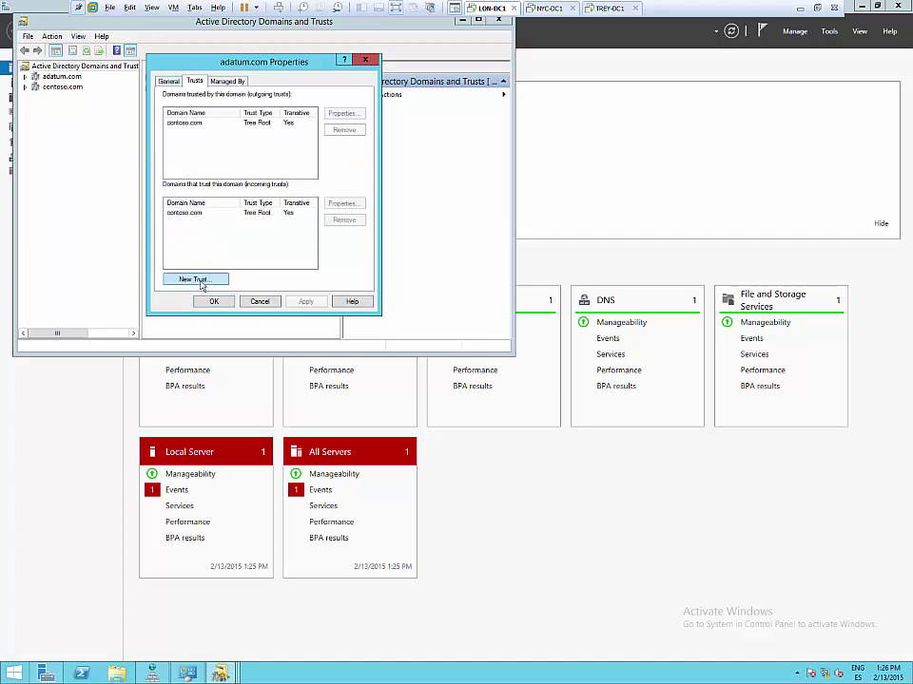
left_click(196, 279)
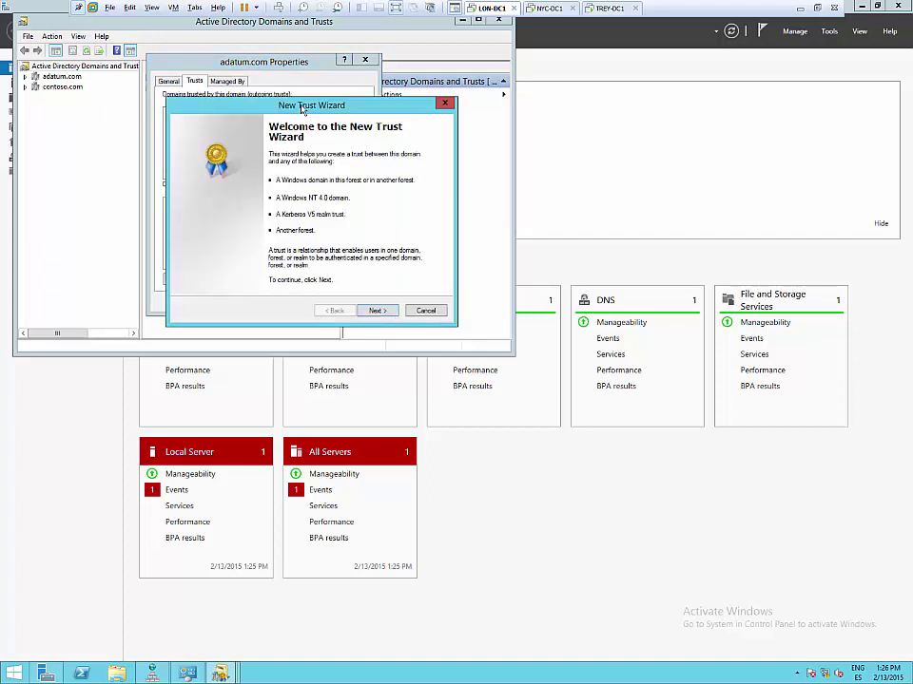
- Name treyresearch.com as trust partner: forest trust, one-way outgoing, created in both domains
left_click(397, 320)
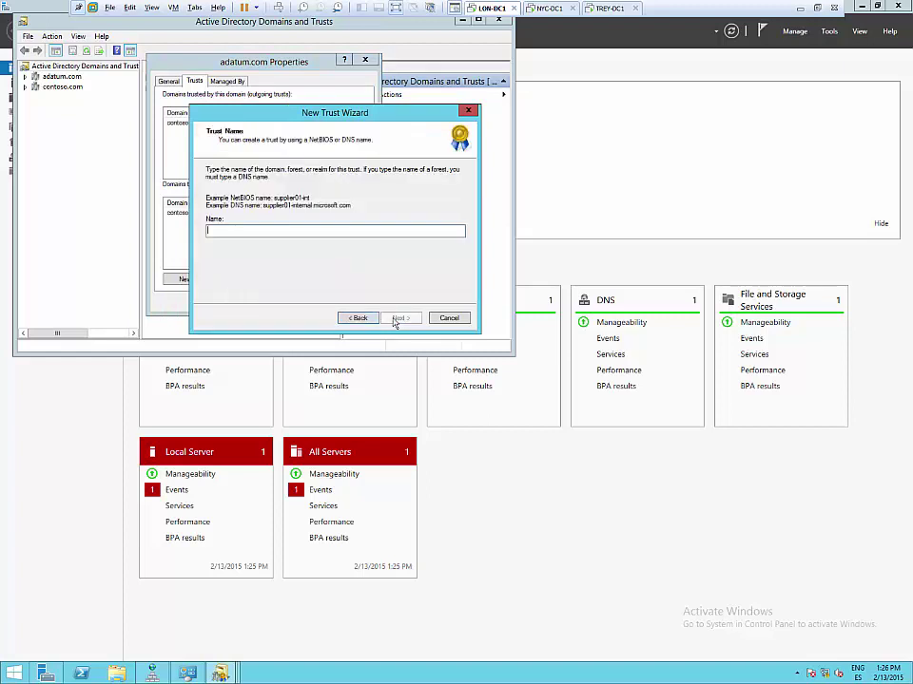
type("treyresearch.com")
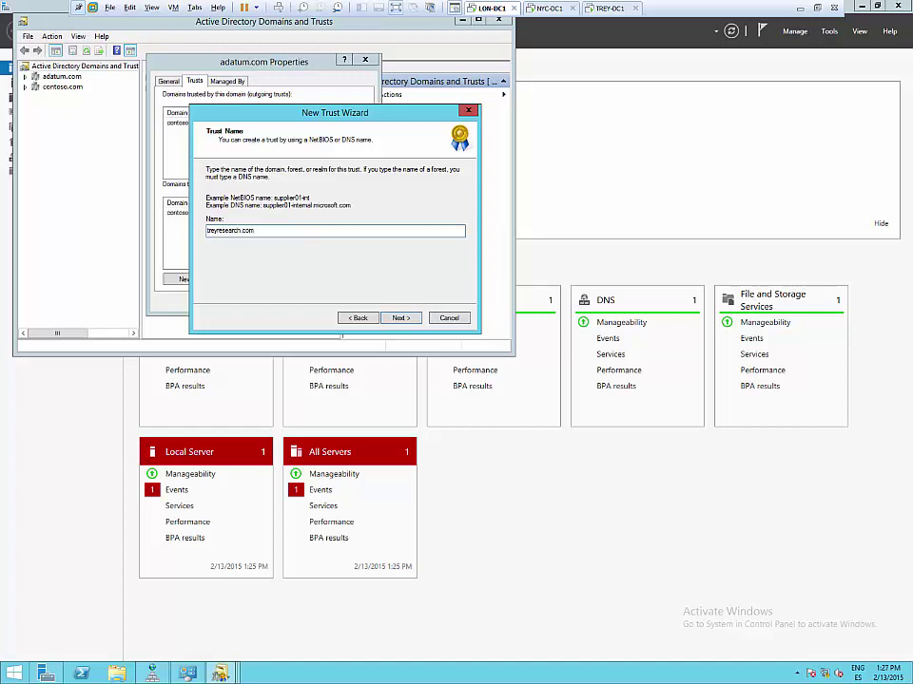
key("Return")
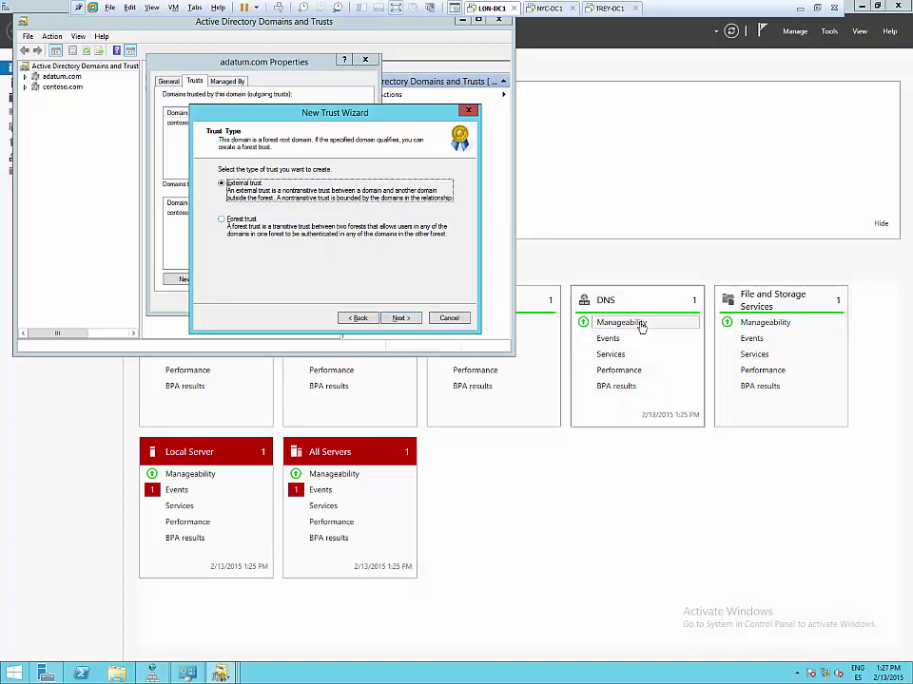
left_click(222, 219)
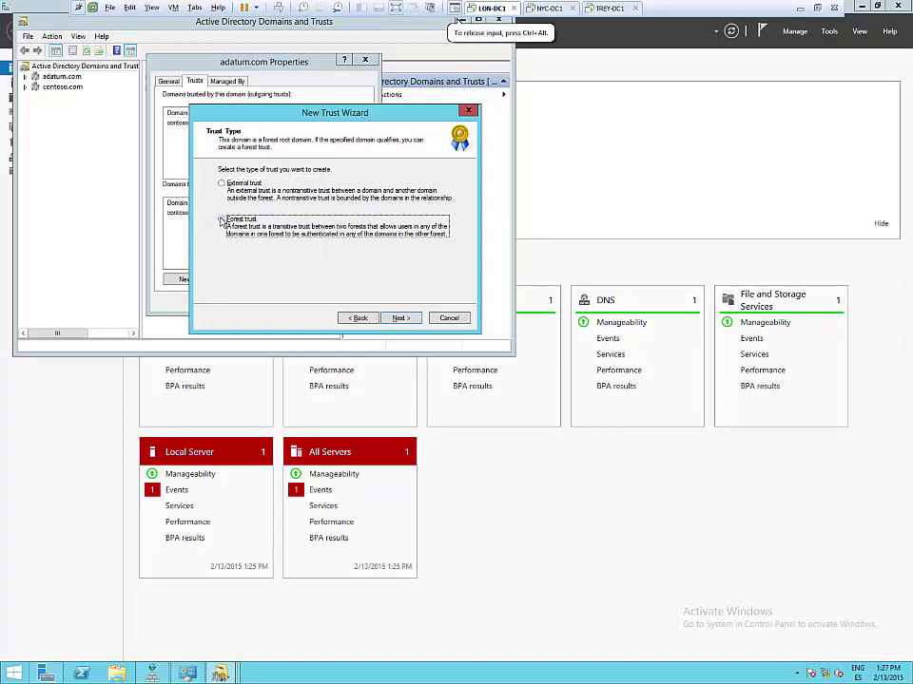
left_click(397, 318)
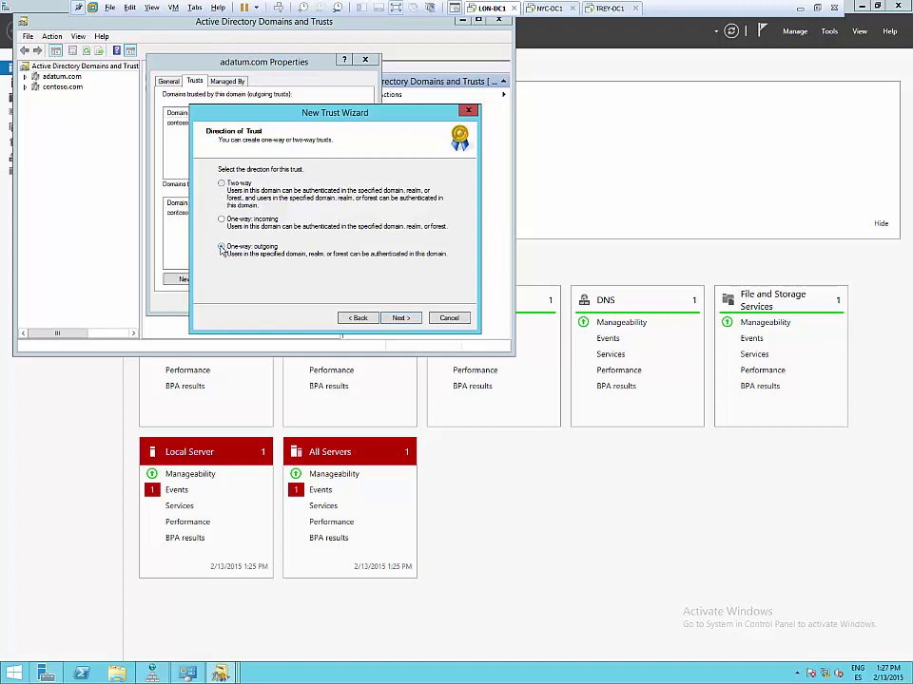
left_click(401, 317)
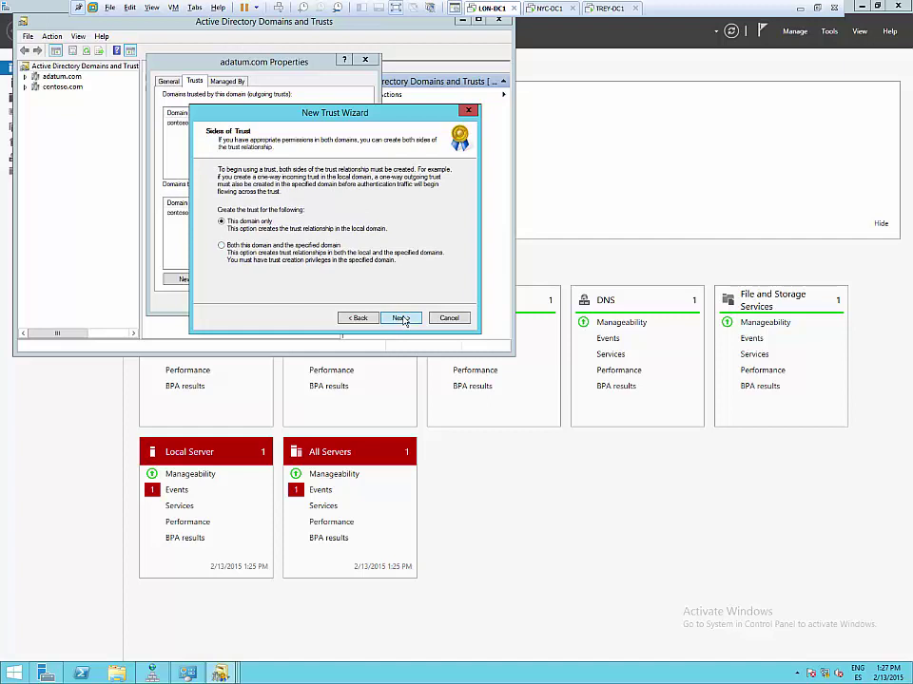
left_click(222, 246)
- Supply the treyresearch.com administrator credentials and keep forest-wide authentication
left_click(396, 320)
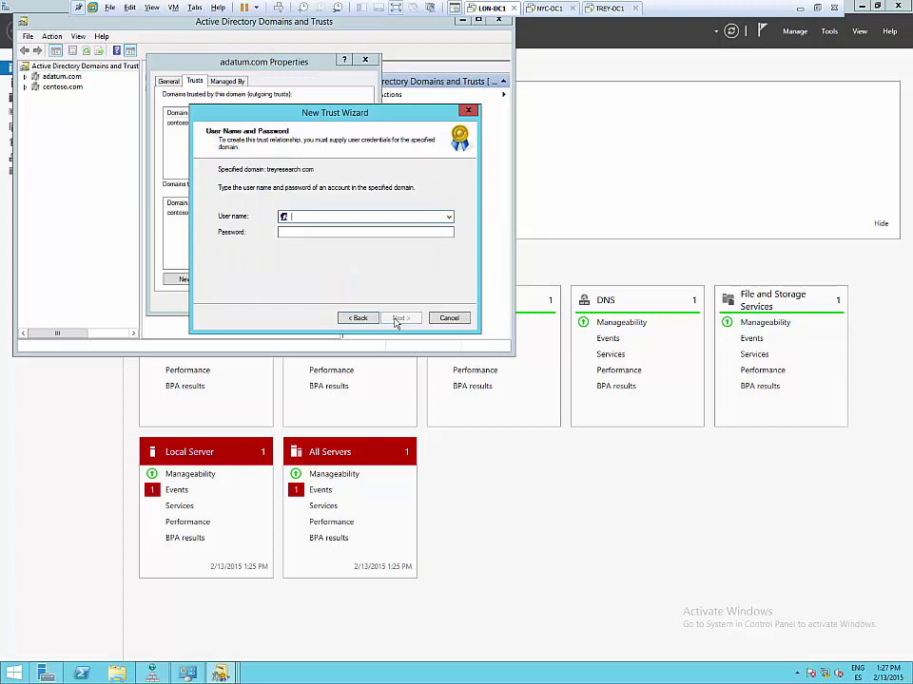
type("administrator")
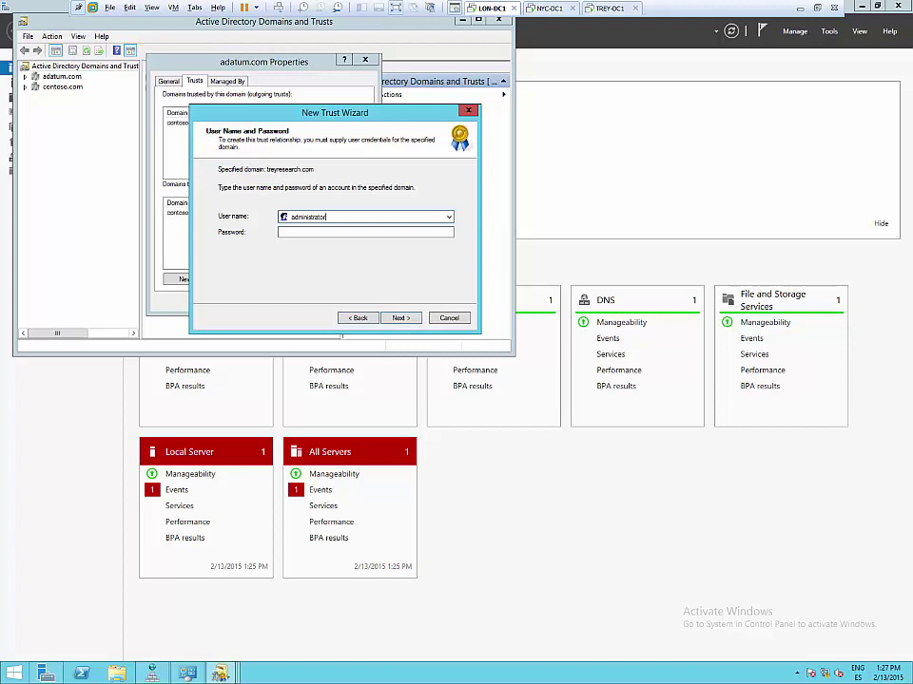
left_click(365, 232)
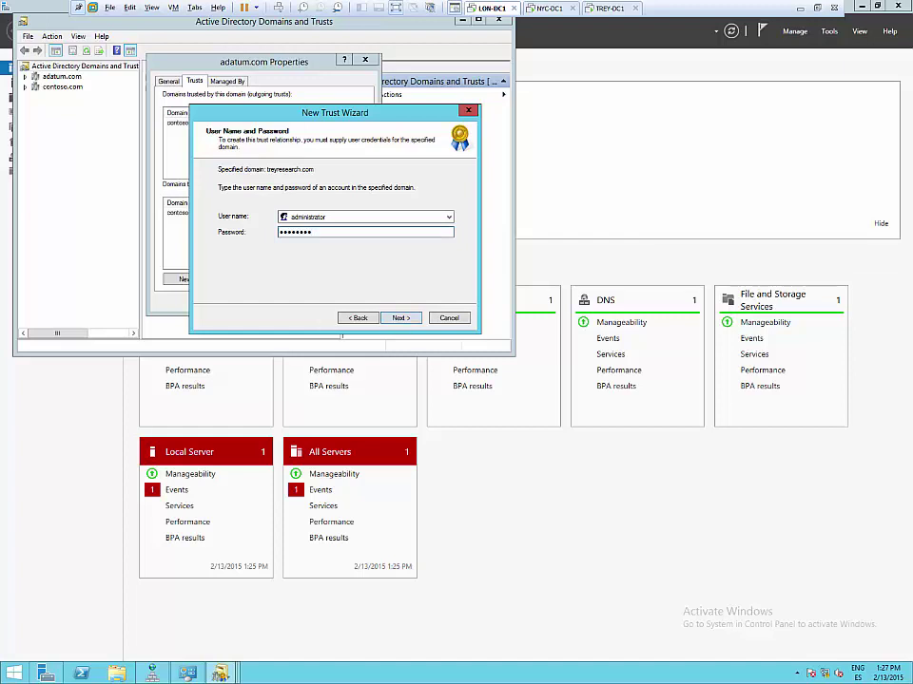
left_click(403, 317)
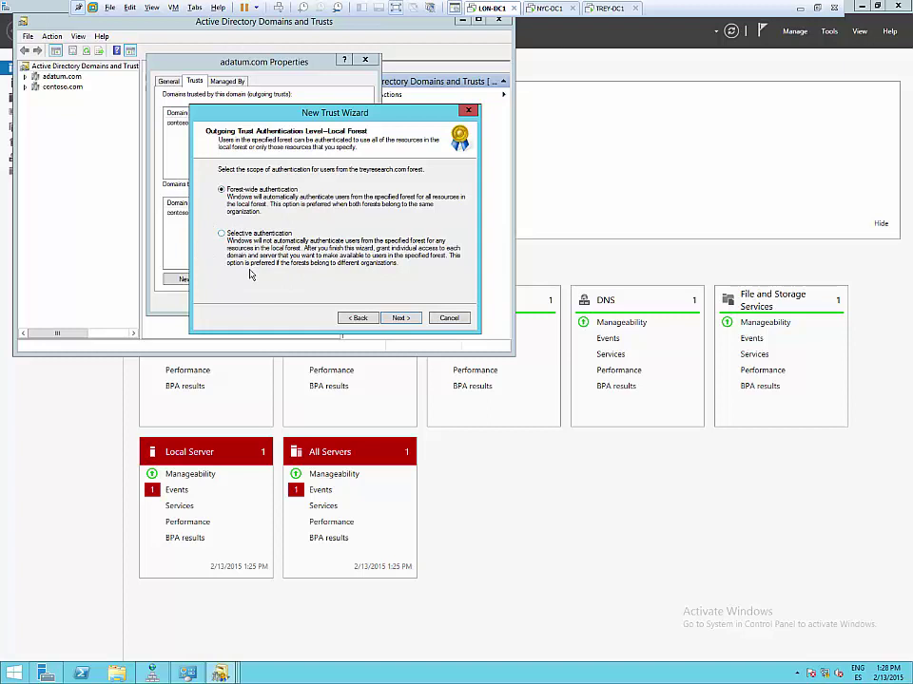
left_click(398, 319)
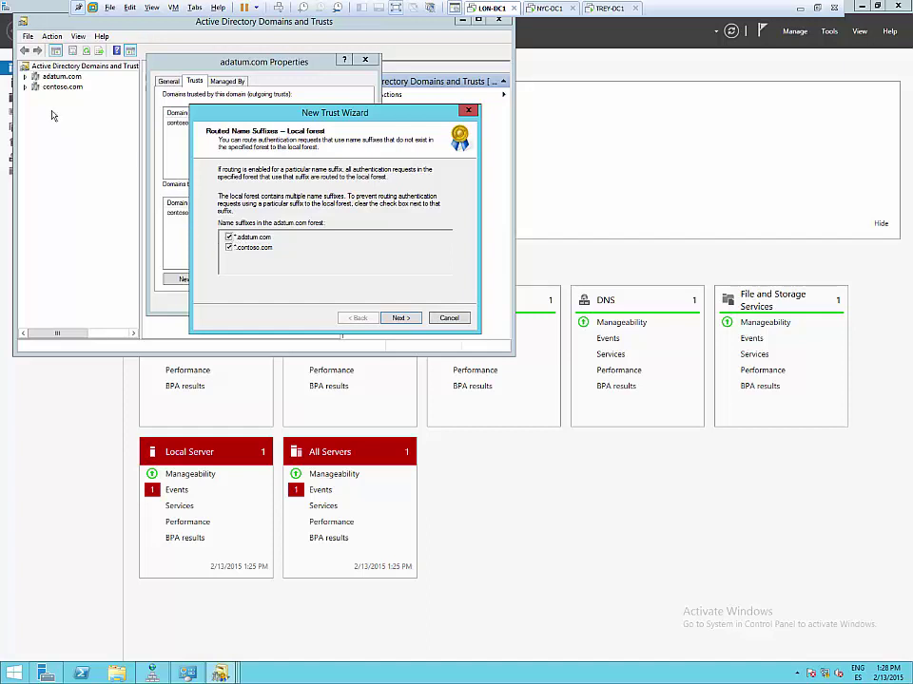
- Keep contoso.com suffix routing, confirm the outgoing trust, finish, and close adatum.com properties and the console
left_click(228, 247)
left_click(228, 248)
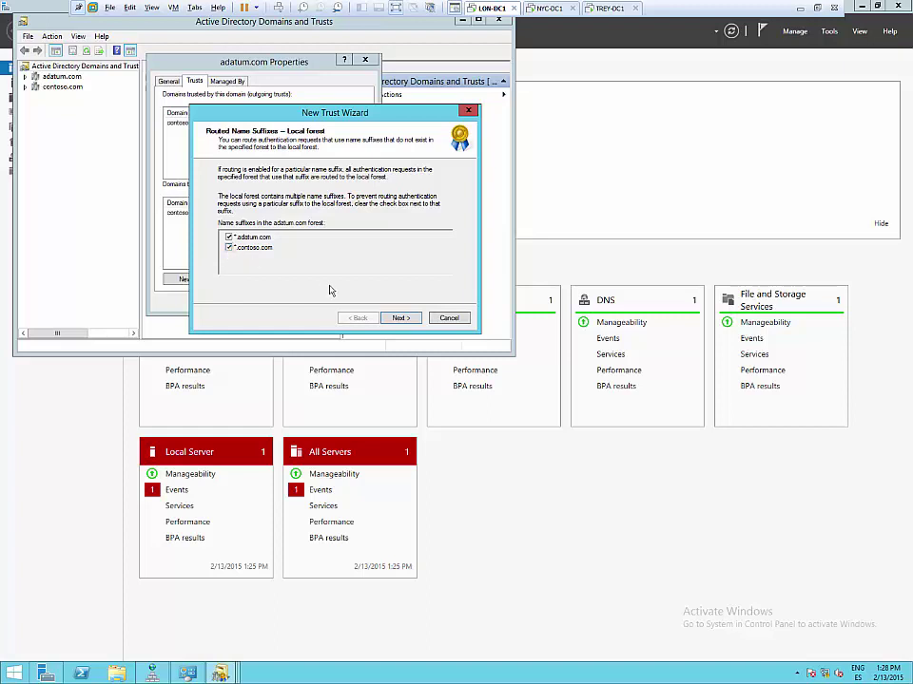
left_click(401, 318)
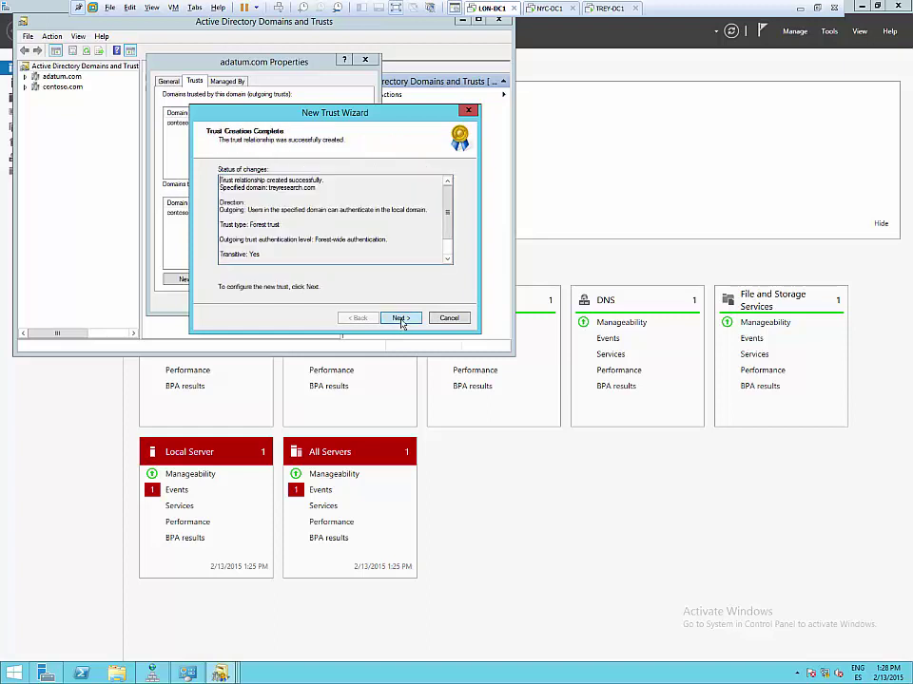
left_click(401, 318)
left_click(268, 198)
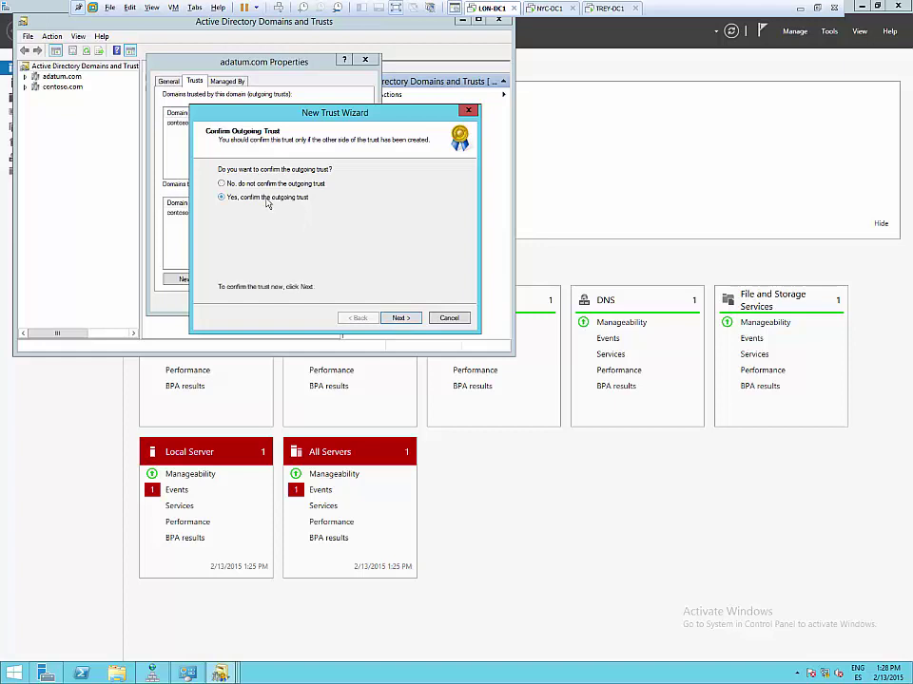
left_click(396, 318)
left_click(400, 317)
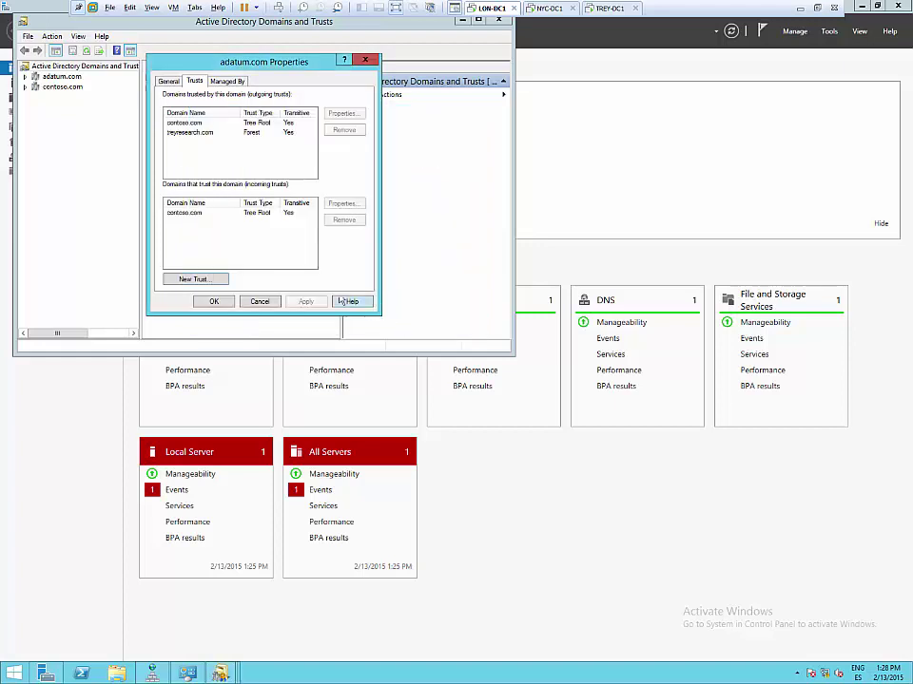
left_click(215, 301)
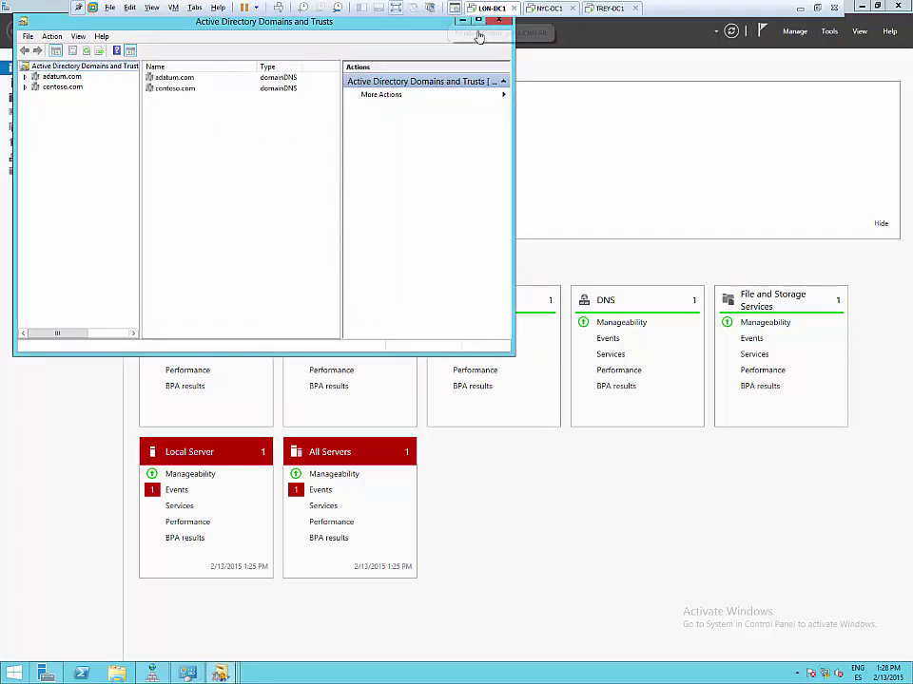
left_click(496, 22)
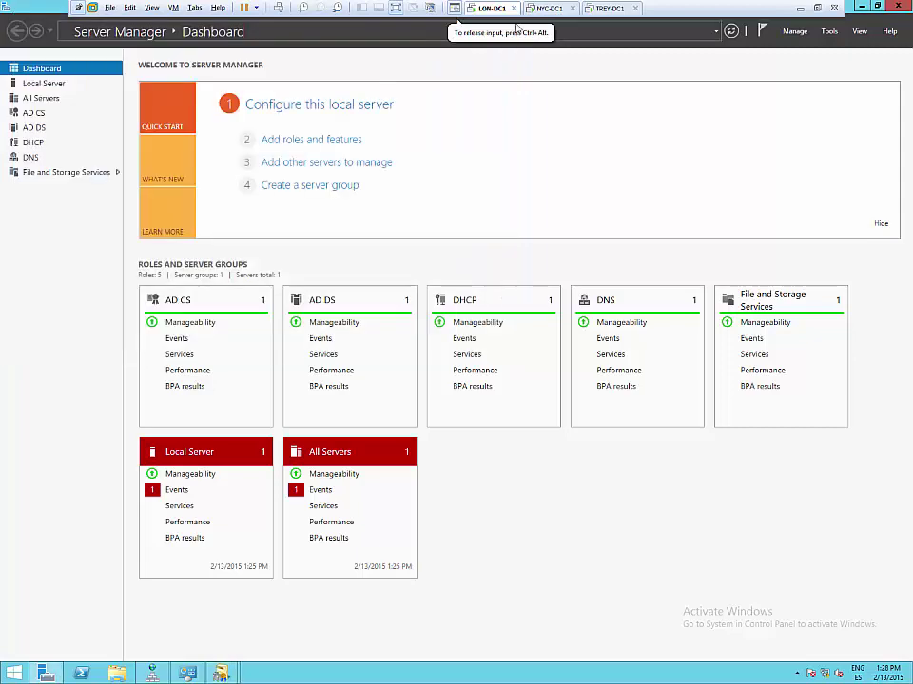
- On TREY-DC1, check treyresearch.com's Trusts tab in Domains and Trusts for the adatum.com trust
left_click(606, 7)
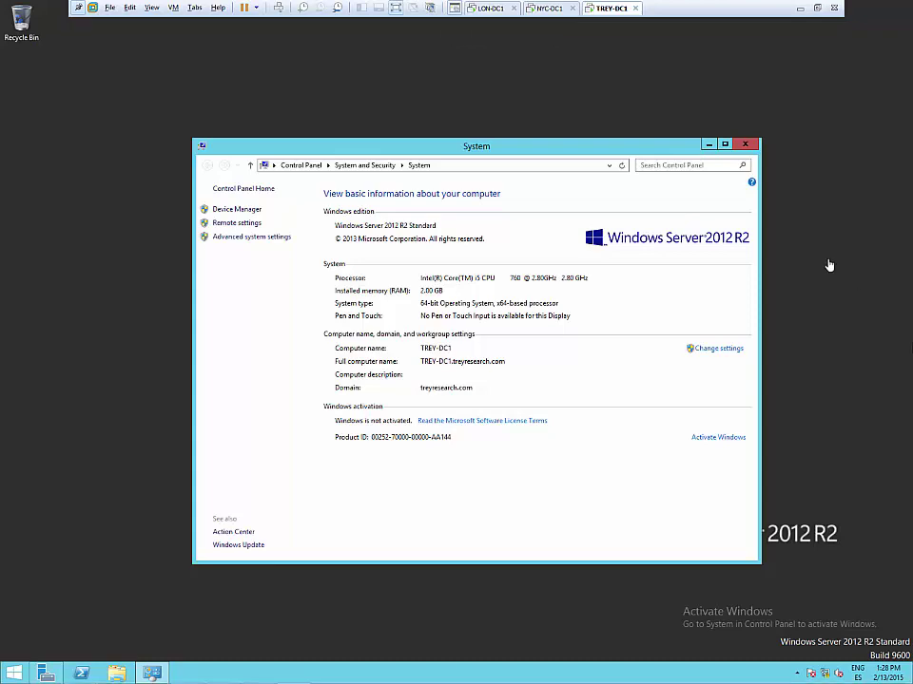
left_click(550, 217)
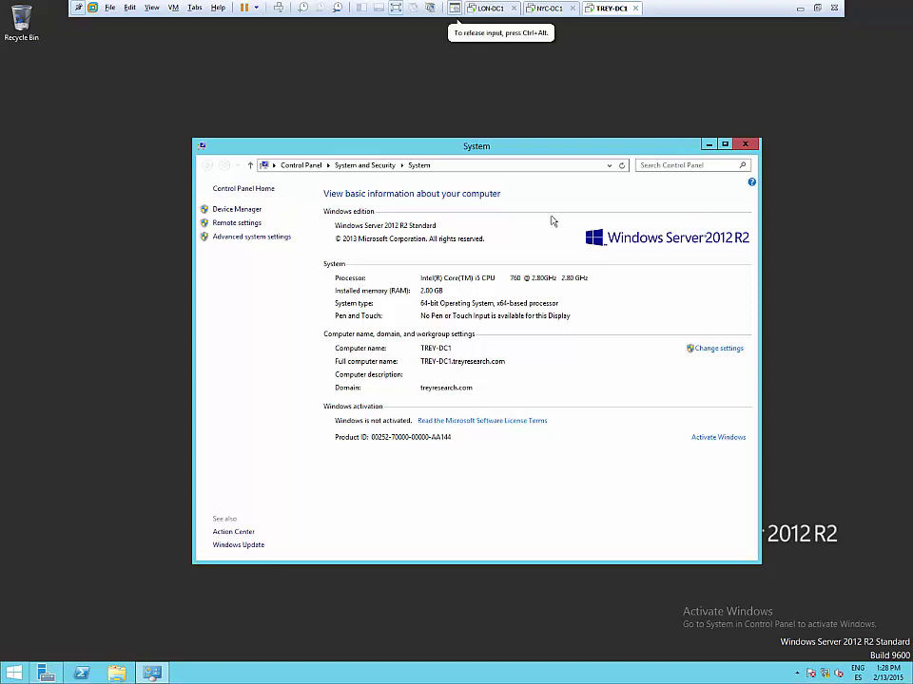
left_click(45, 673)
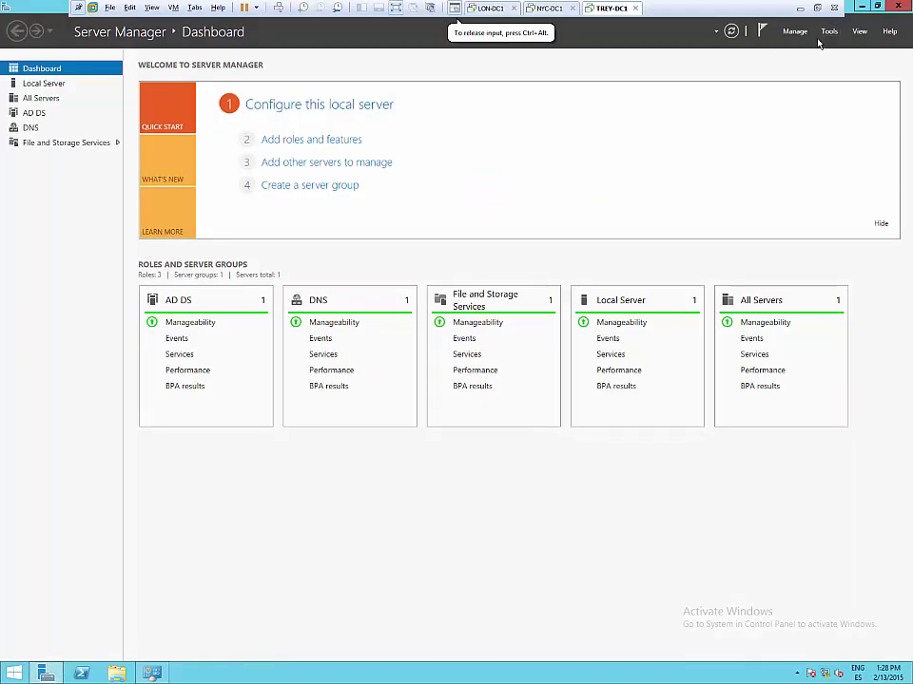
left_click(828, 30)
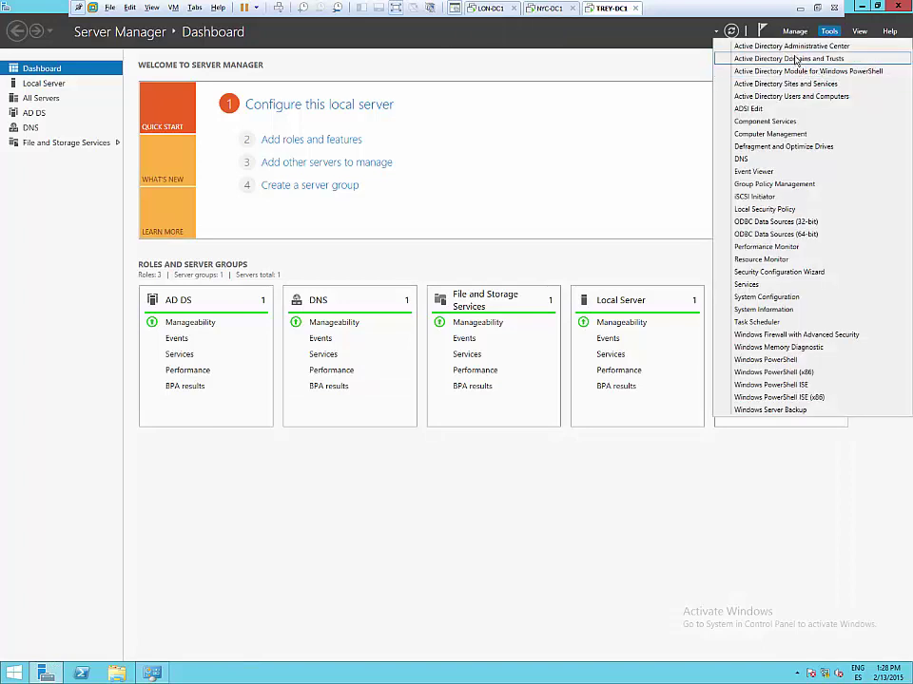
left_click(796, 60)
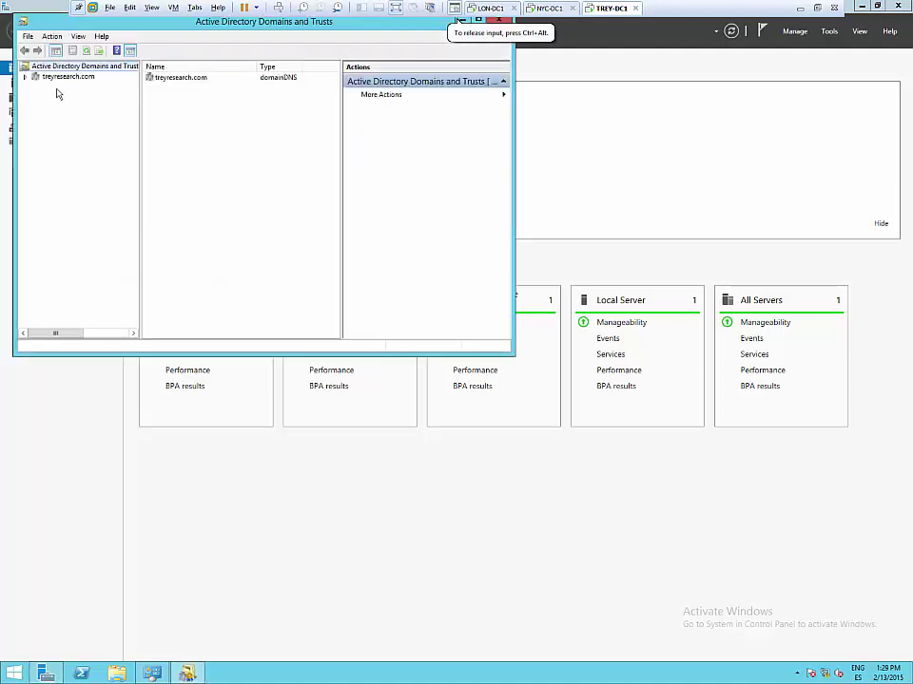
right_click(59, 77)
left_click(80, 98)
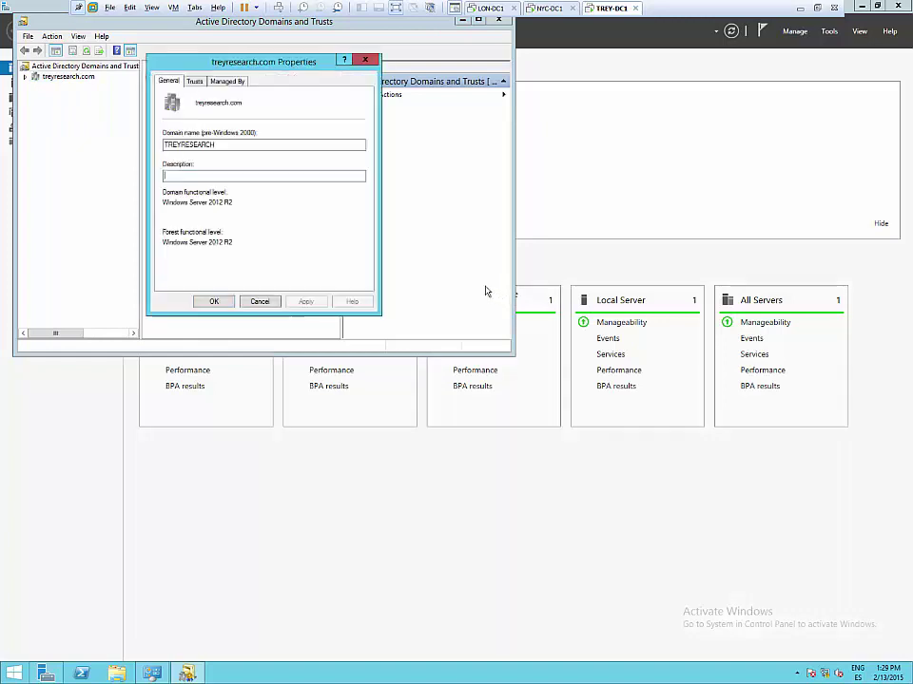
left_click(194, 82)
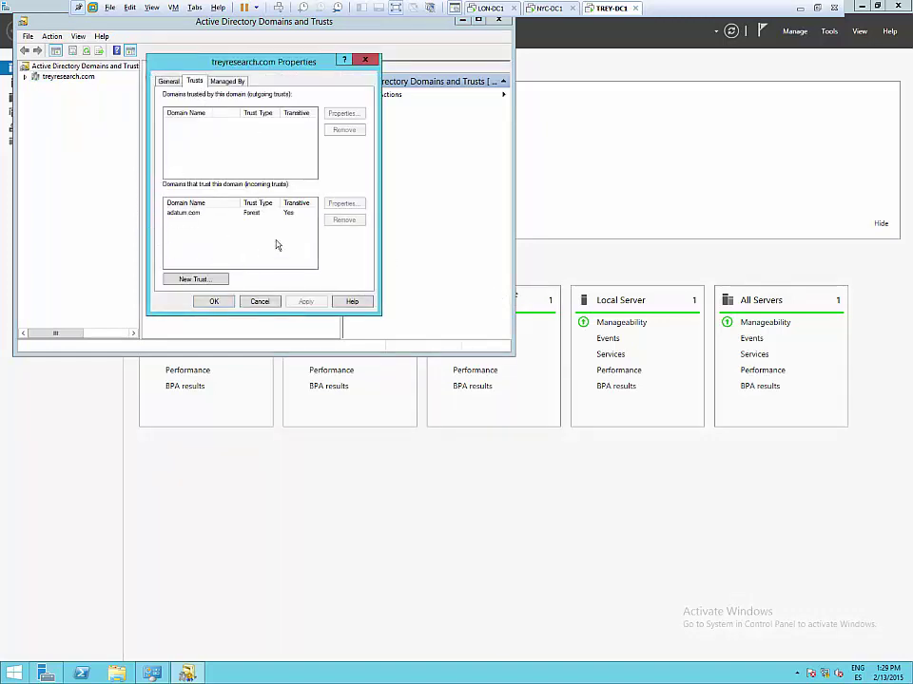
- Switch back to LON-DC1 and show its desktop
left_click(491, 7)
left_click(565, 21)
key("super+d")
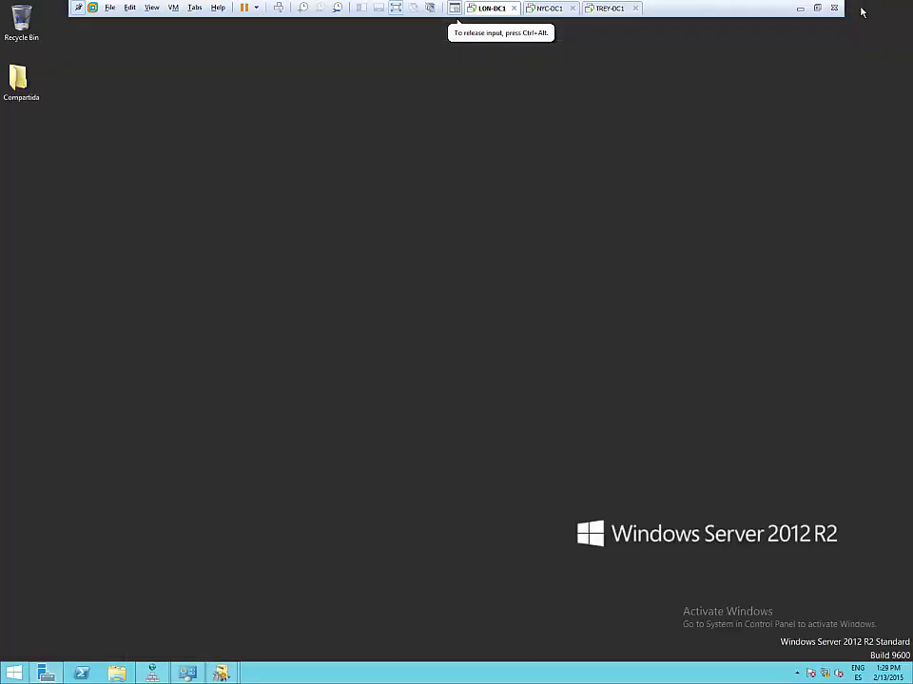
- Add an account to Compartida's security permissions, setting the search location to treyresearch.com
left_click(19, 76)
right_click(14, 74)
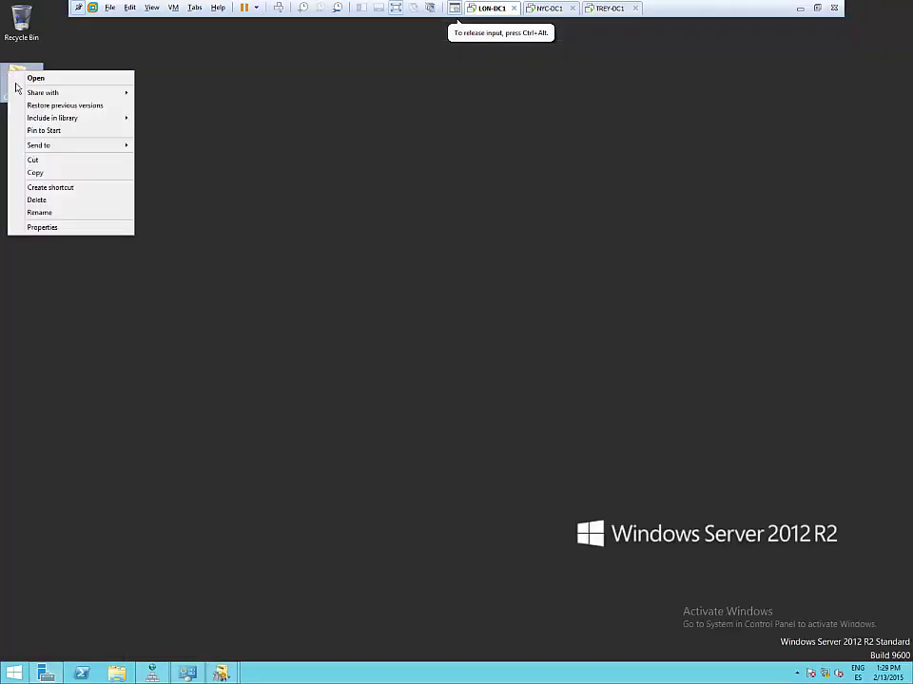
left_click(41, 228)
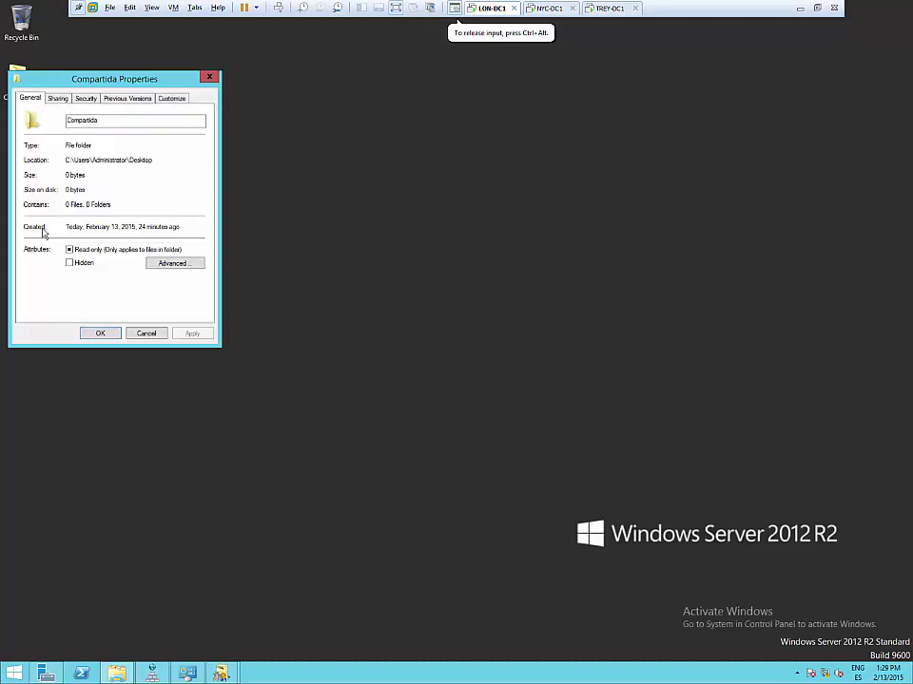
left_click(87, 99)
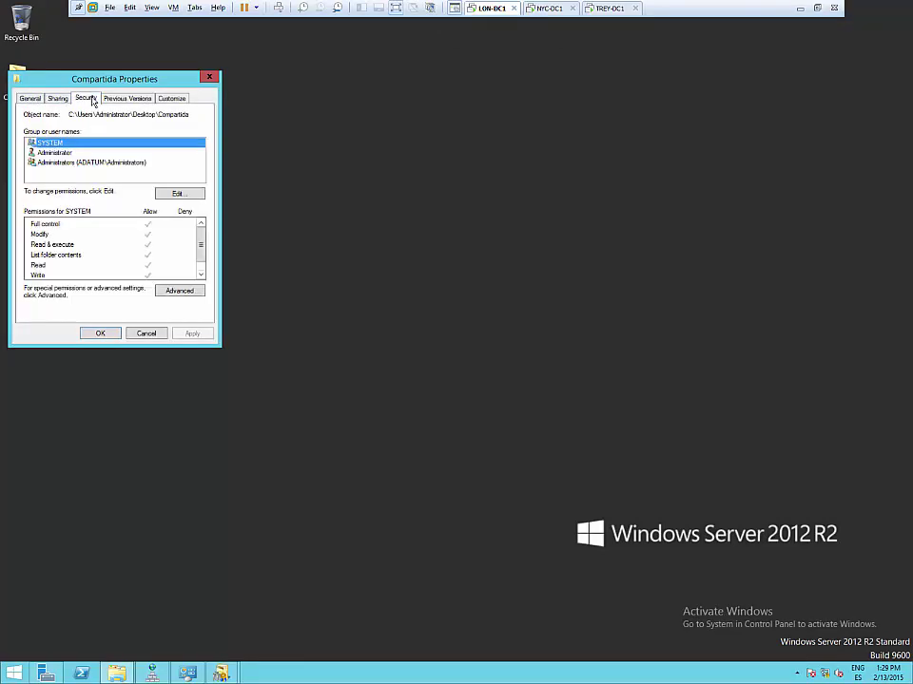
left_click(177, 193)
left_click(159, 250)
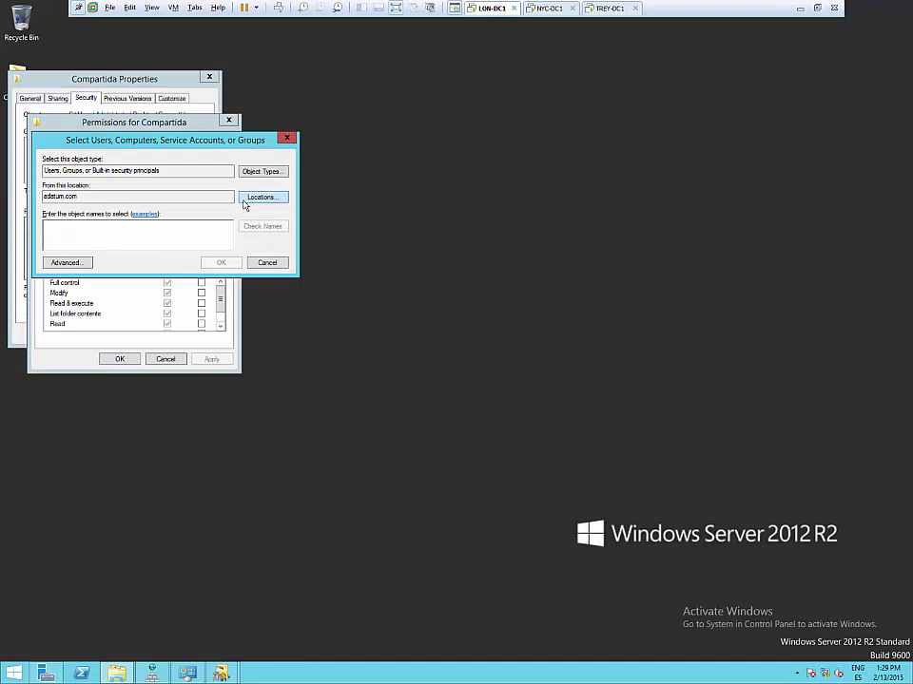
left_click(257, 197)
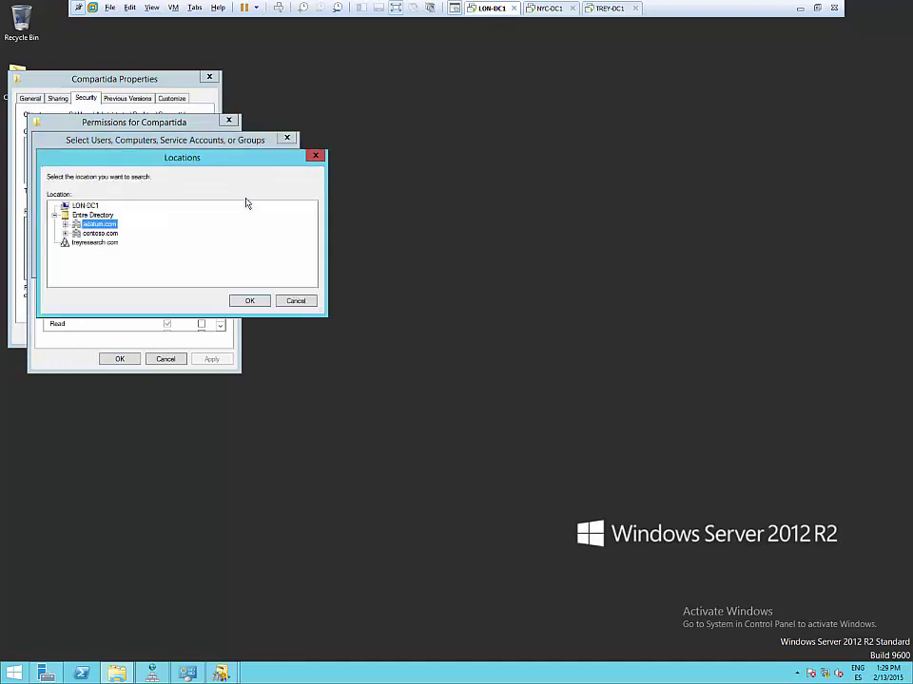
left_click(95, 243)
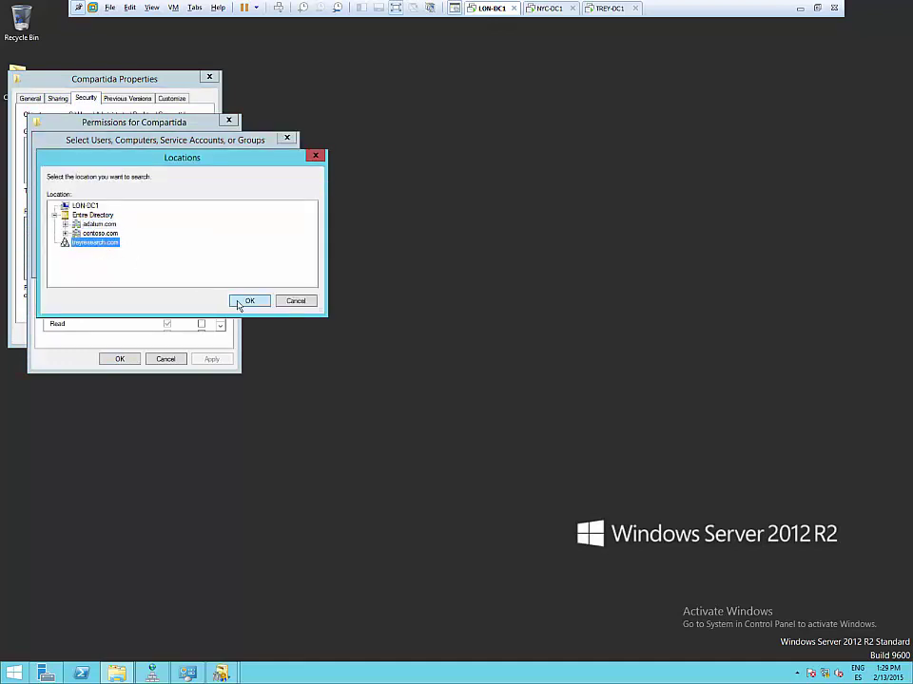
left_click(247, 301)
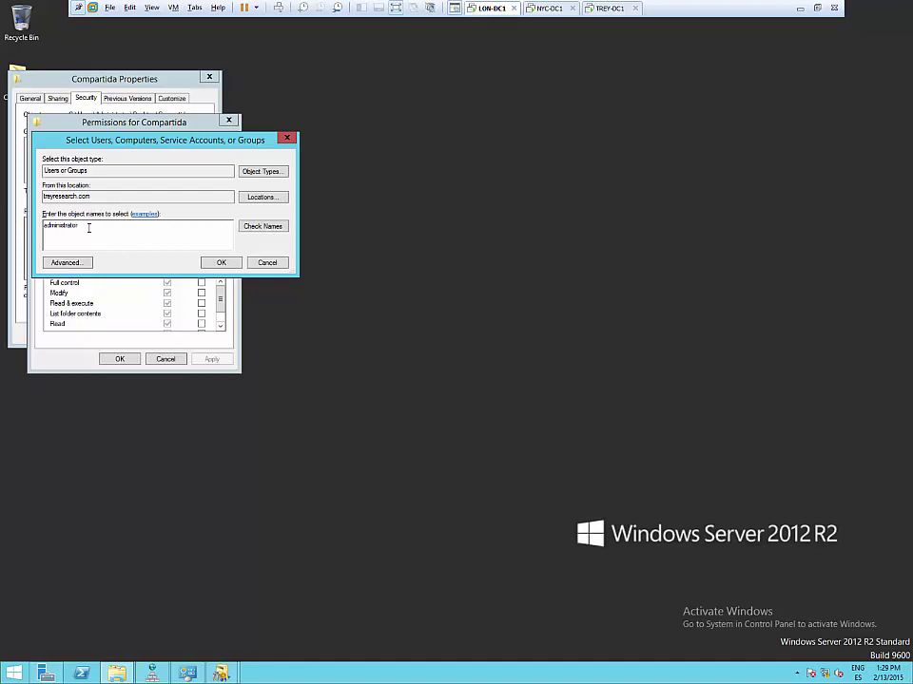
- Check the name, authenticating as the treyresearch administrator after one failed password attempt
left_click(255, 226)
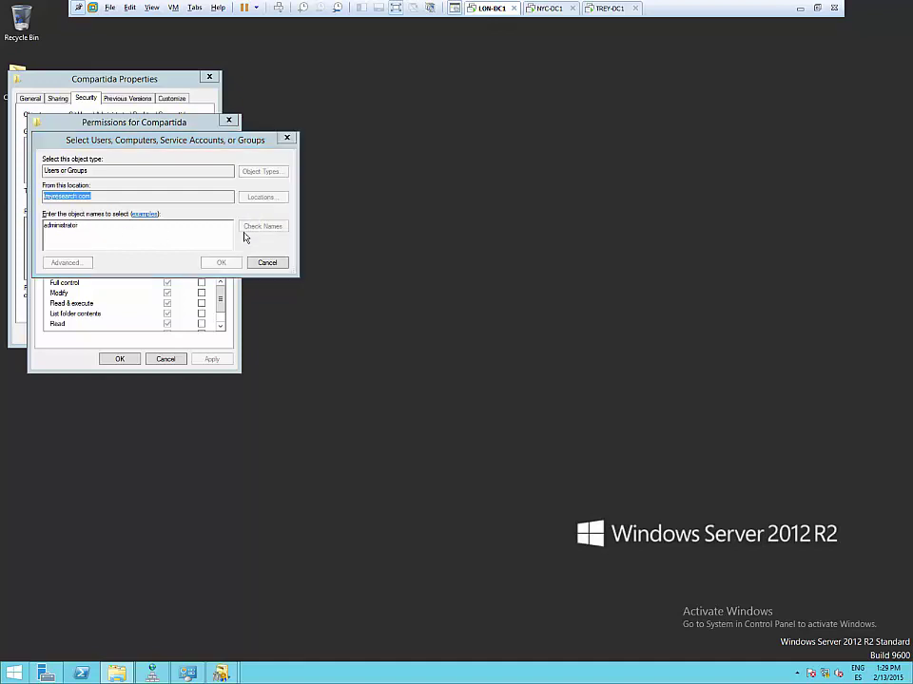
type("administrator")
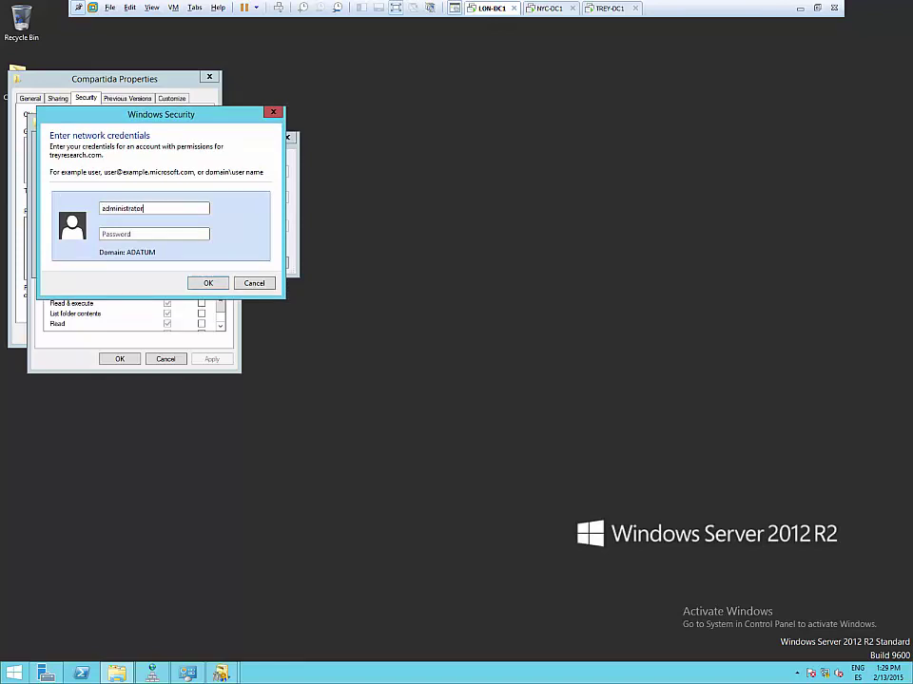
type("treyresearch\\\\Pa")
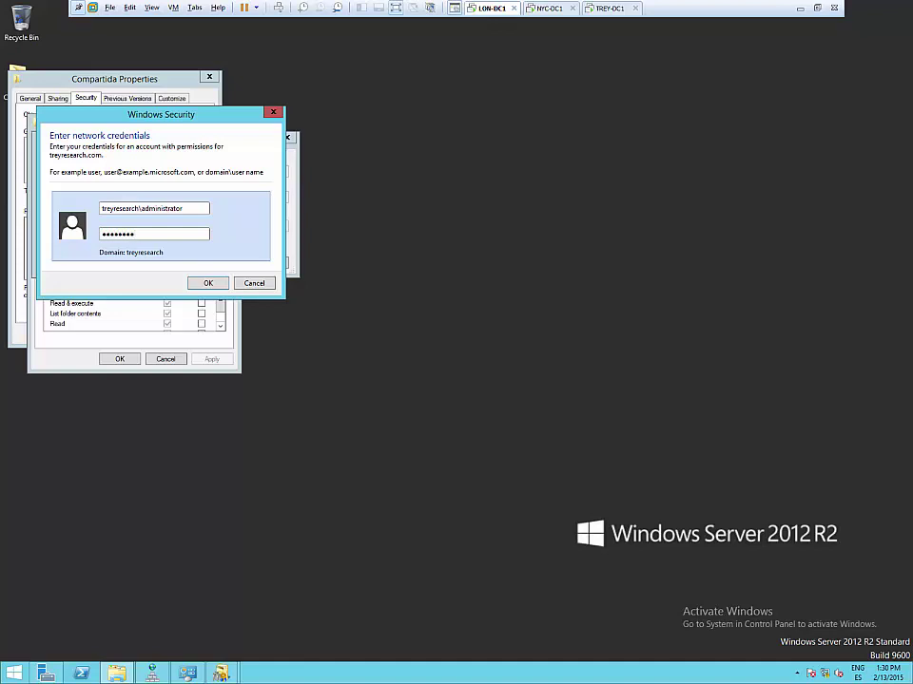
key("Return")
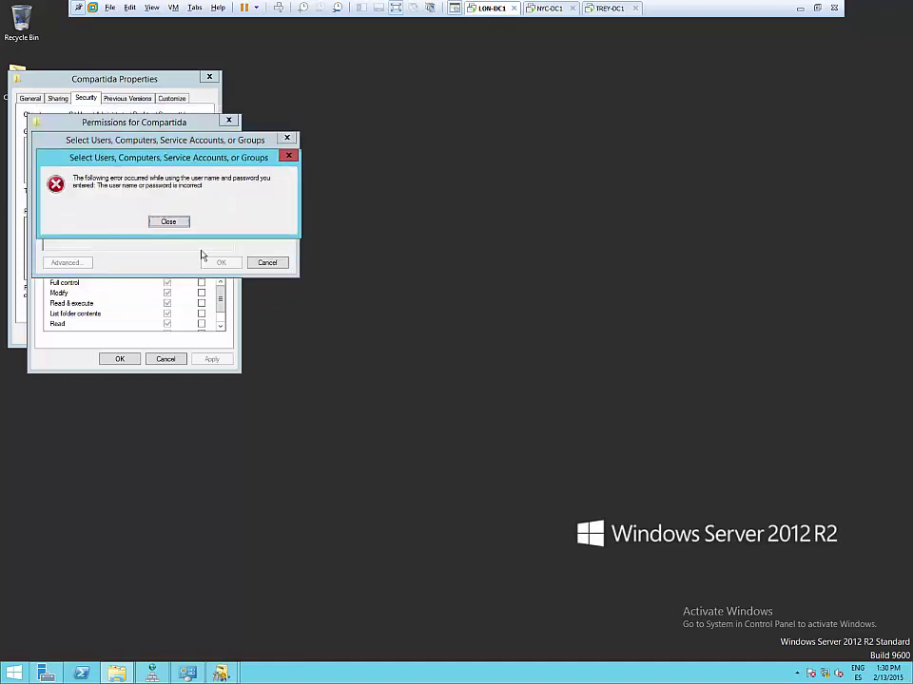
key("Return")
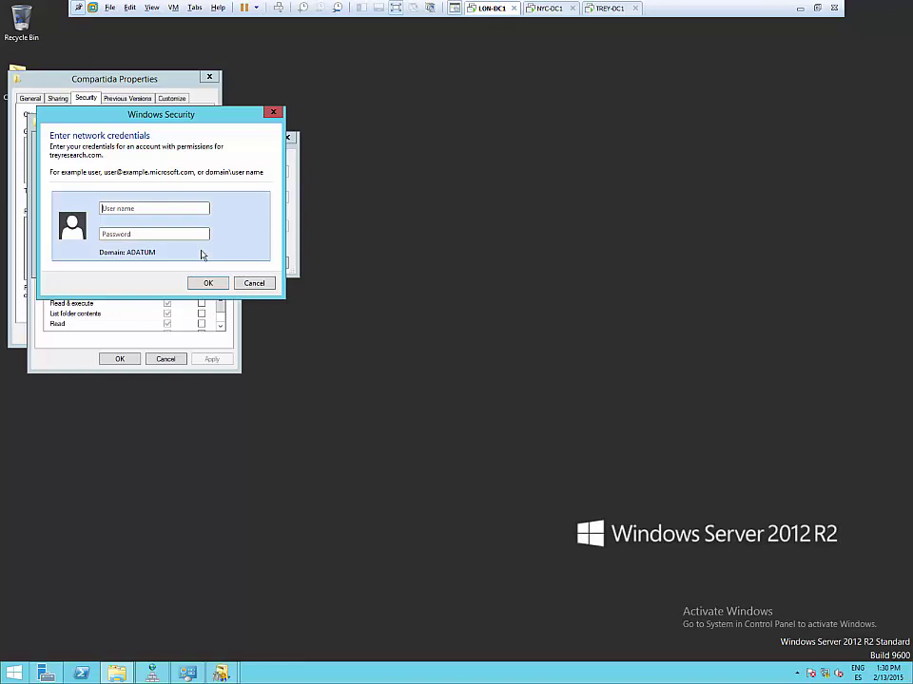
type("treyresearch\\administrat")
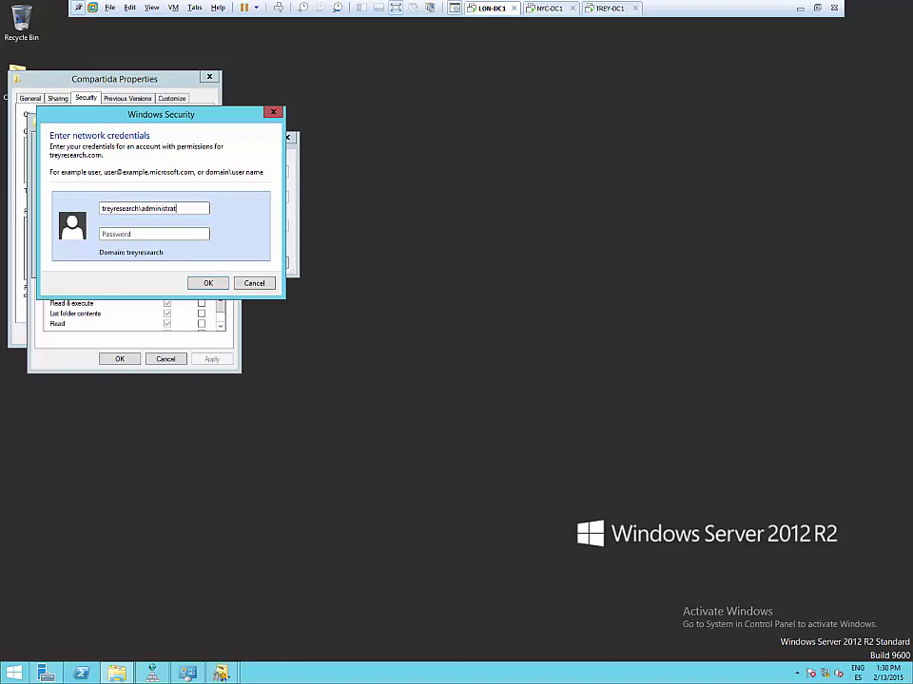
type("Pa$$w0rd")
key("Return")
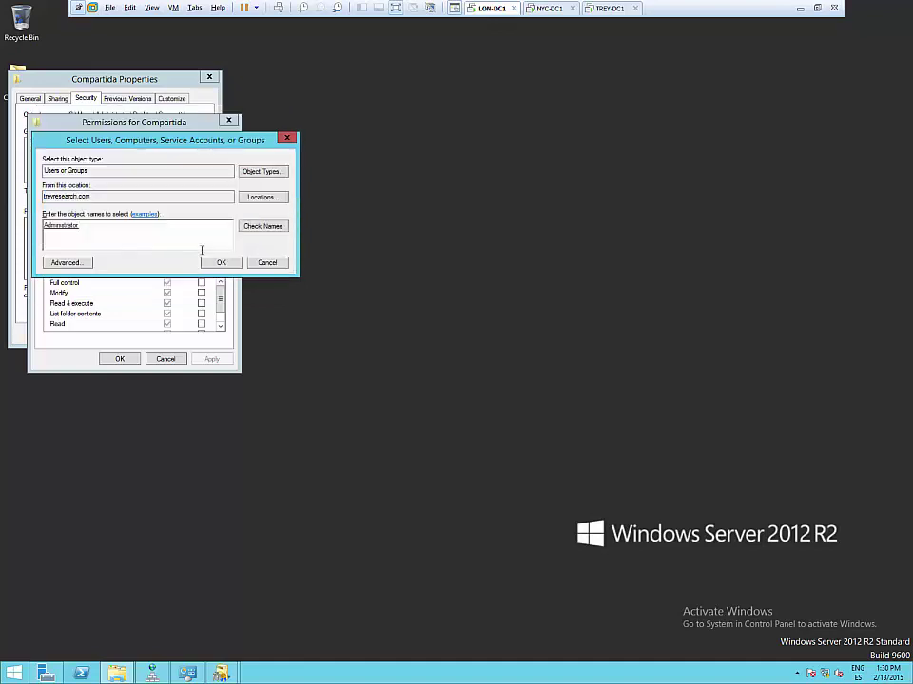
- Add treyresearch Administrator to Compartida, review its read and execute permissions, and close the dialogs
left_click(222, 262)
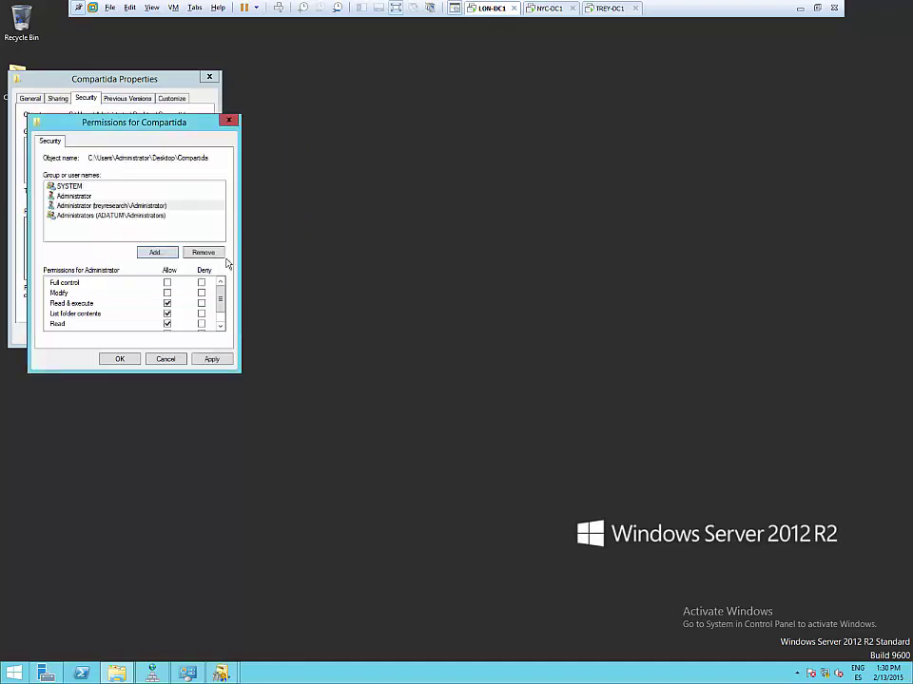
left_click(95, 206)
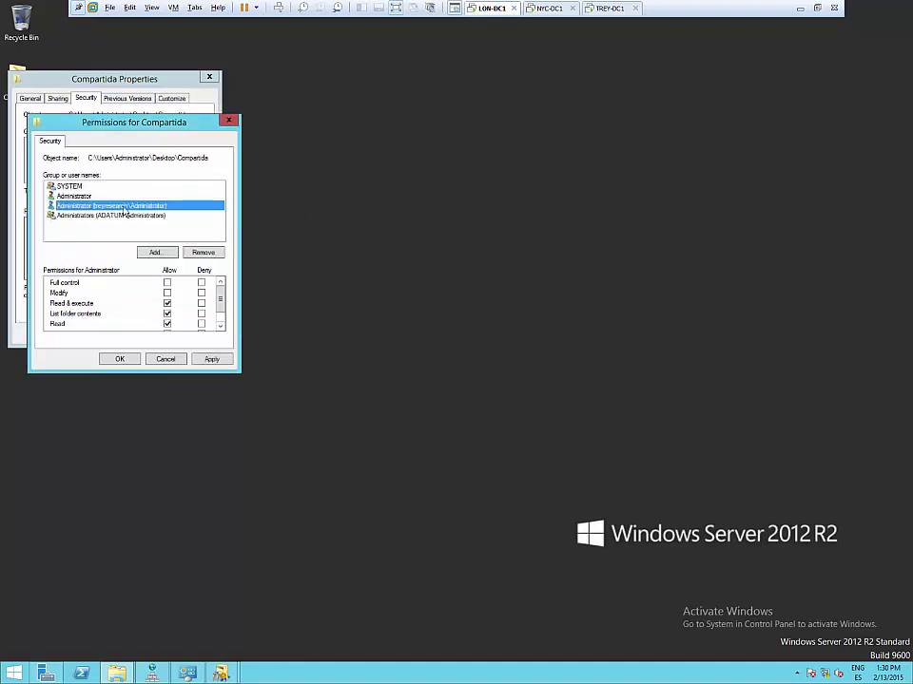
left_click(229, 120)
left_click(209, 76)
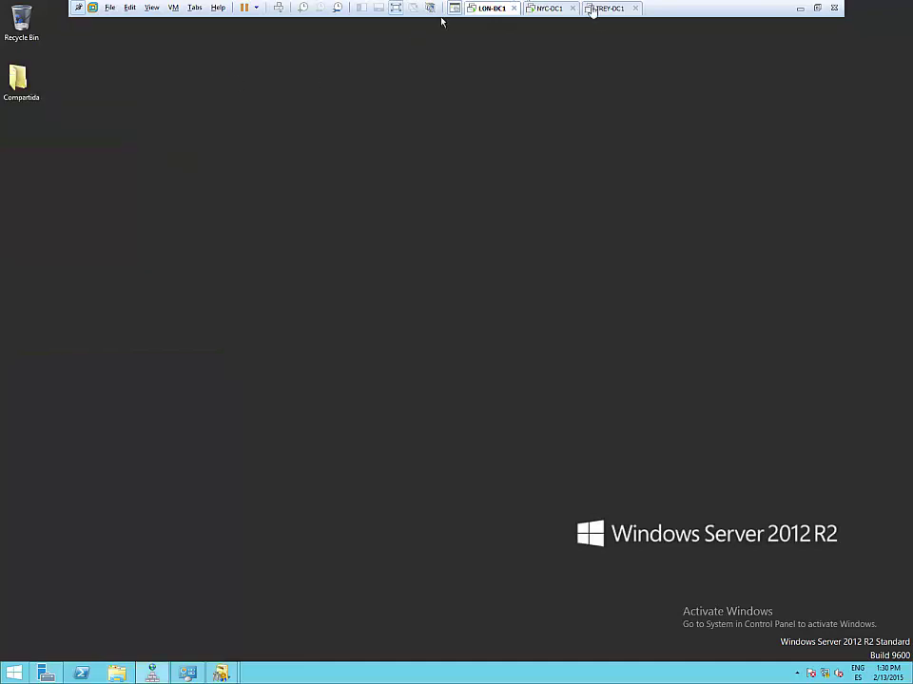
- On TREY-DC1, close the domain properties, Domains and Trusts, Server Manager and System windows
left_click(592, 9)
left_click(365, 63)
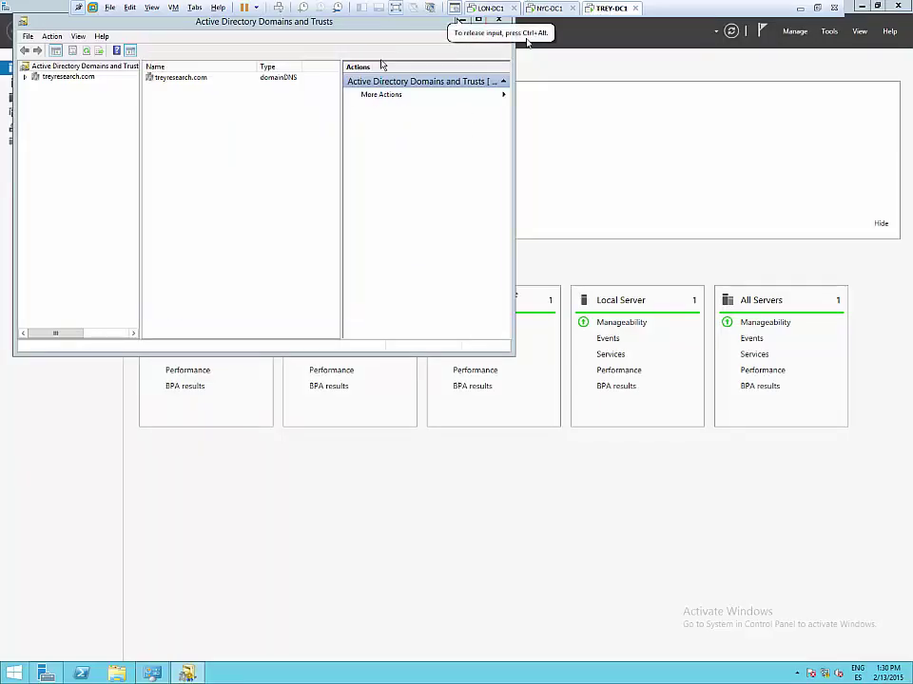
left_click(498, 19)
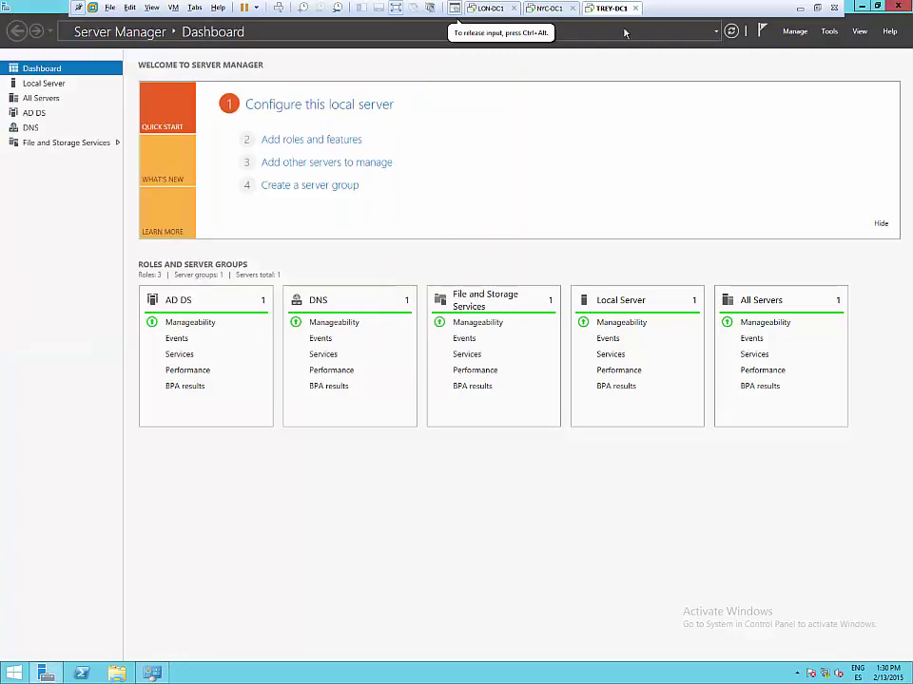
left_click(879, 8)
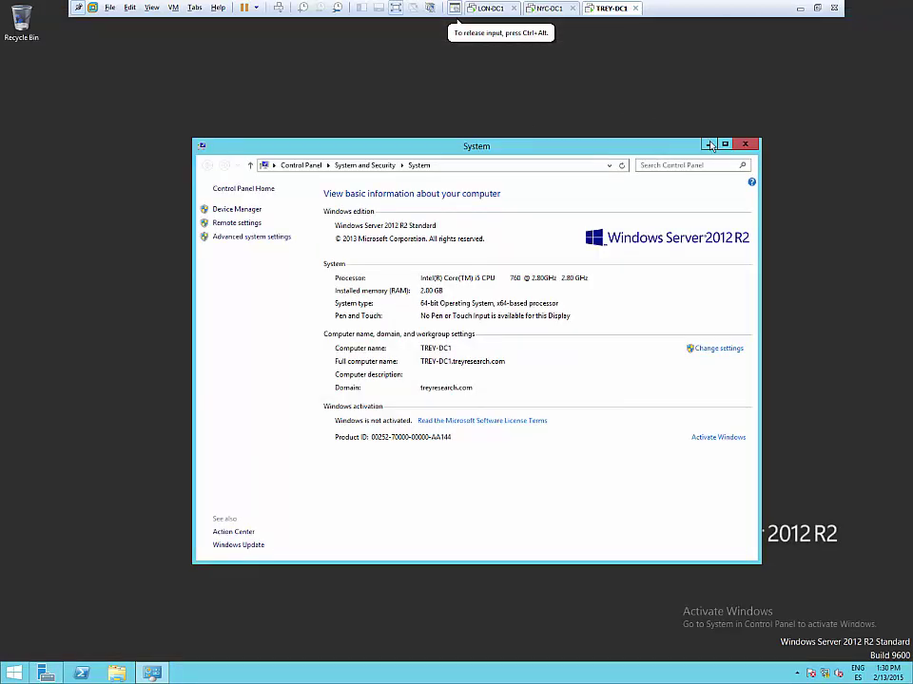
key("alt+F4")
- Create a folder named 'New folder' on the desktop
right_click(477, 141)
mouse_move(528, 217)
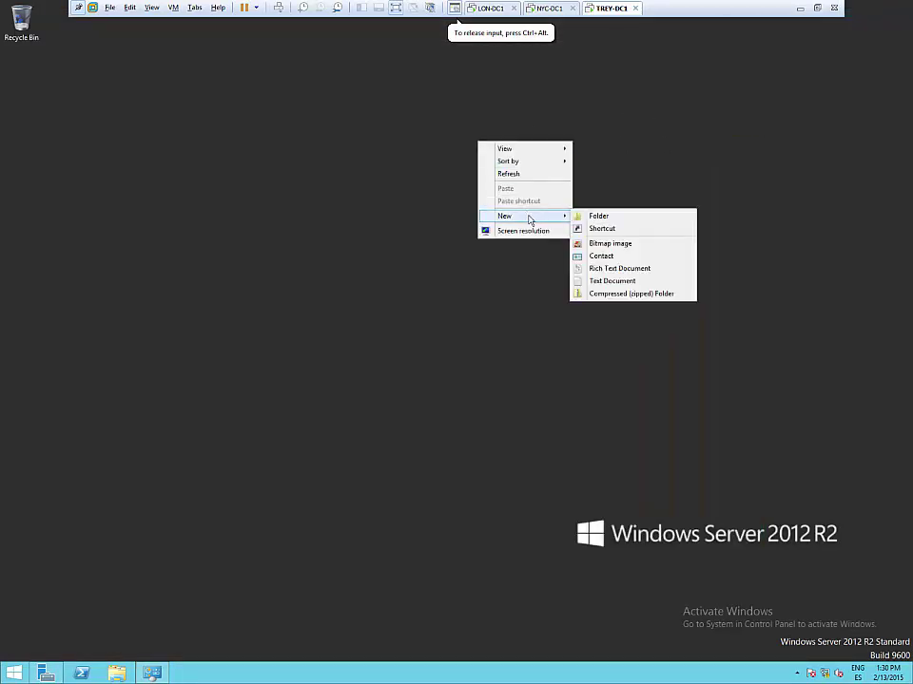
left_click(615, 215)
key("Return")
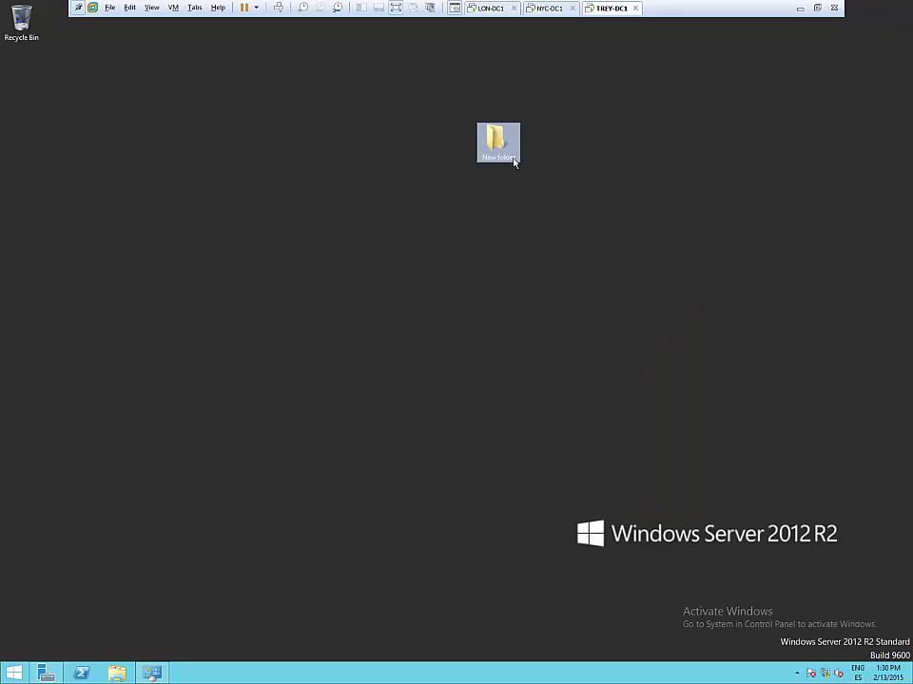
- Check New folder's permission search locations (only treyresearch.com), close all dialogs, and reopen Server Manager
right_click(513, 157)
left_click(564, 320)
left_click(591, 186)
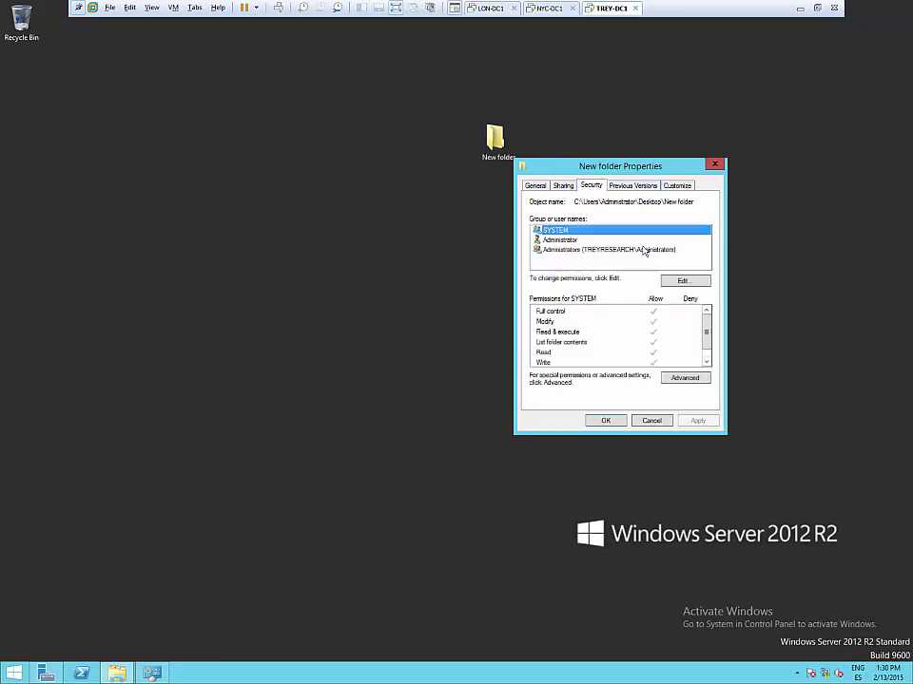
left_click(683, 281)
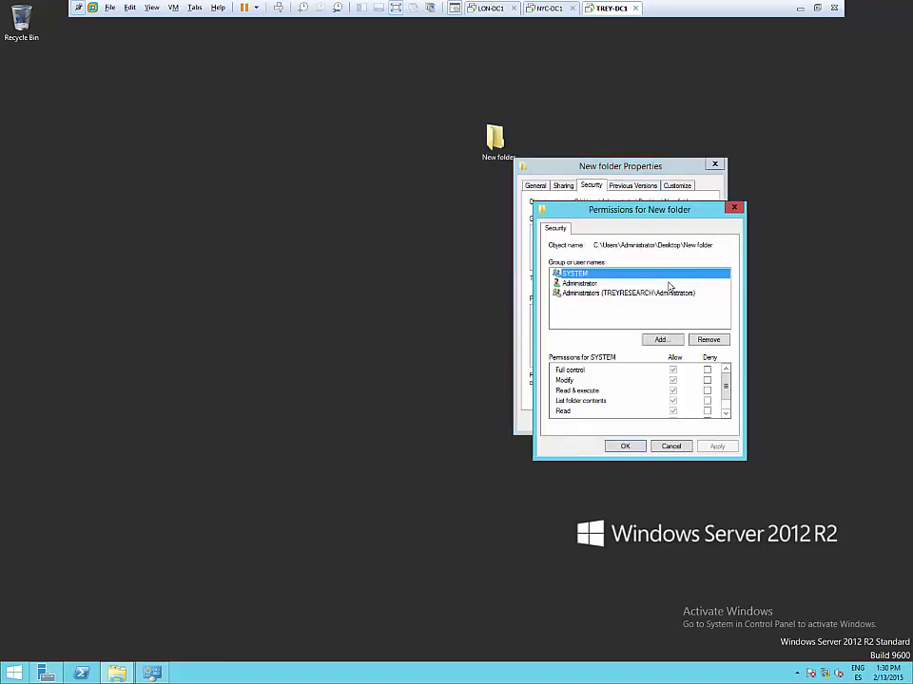
left_click(662, 340)
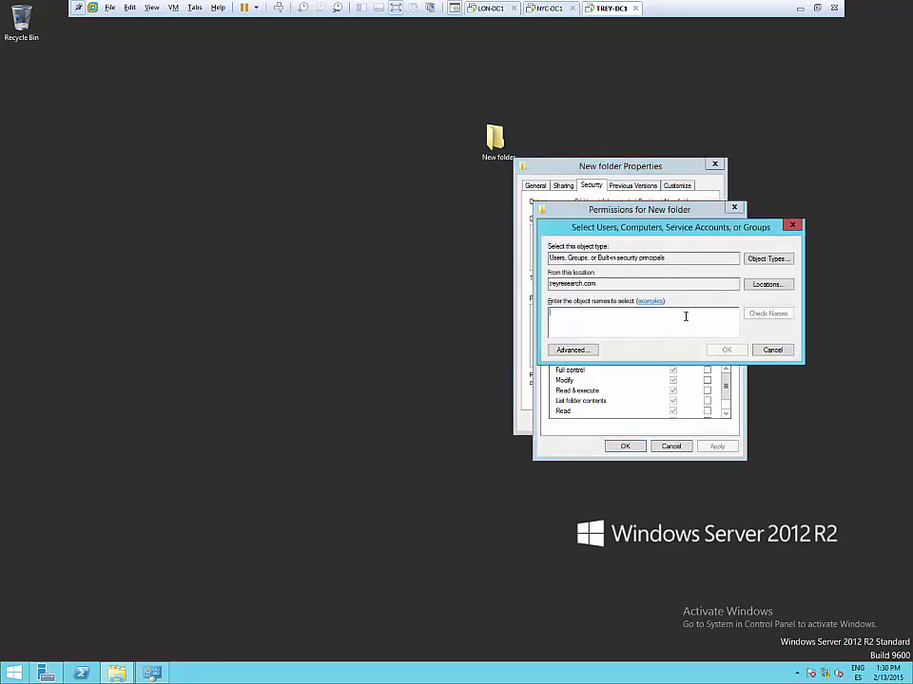
left_click(772, 285)
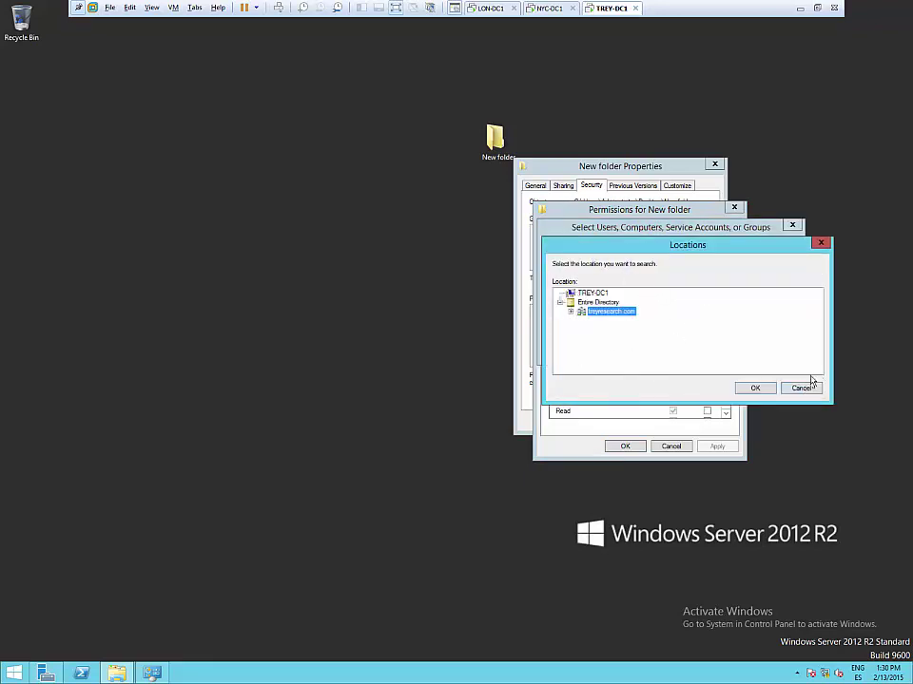
left_click(819, 243)
left_click(791, 225)
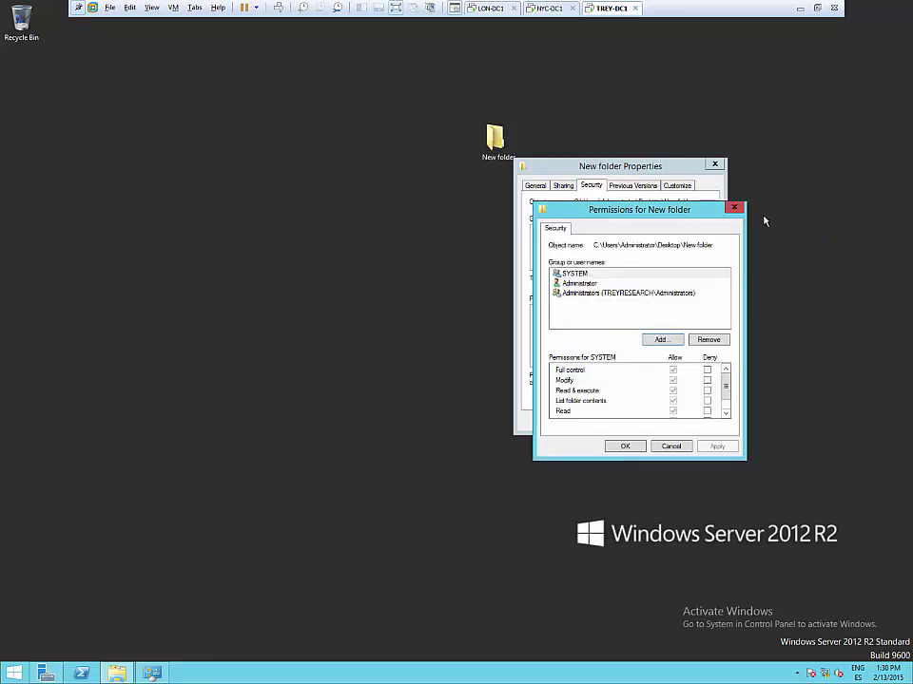
left_click(734, 208)
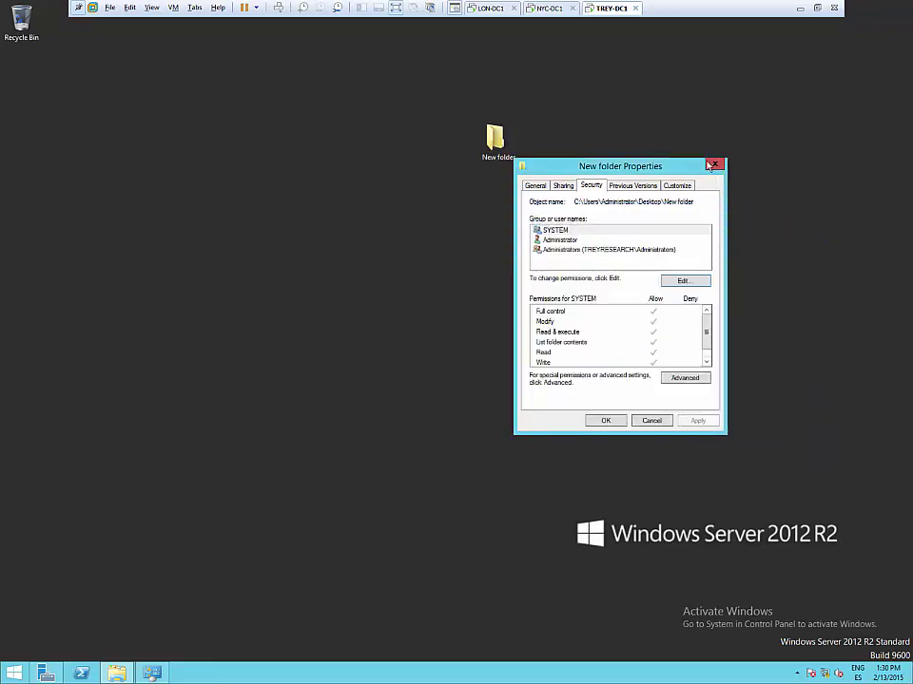
left_click(712, 167)
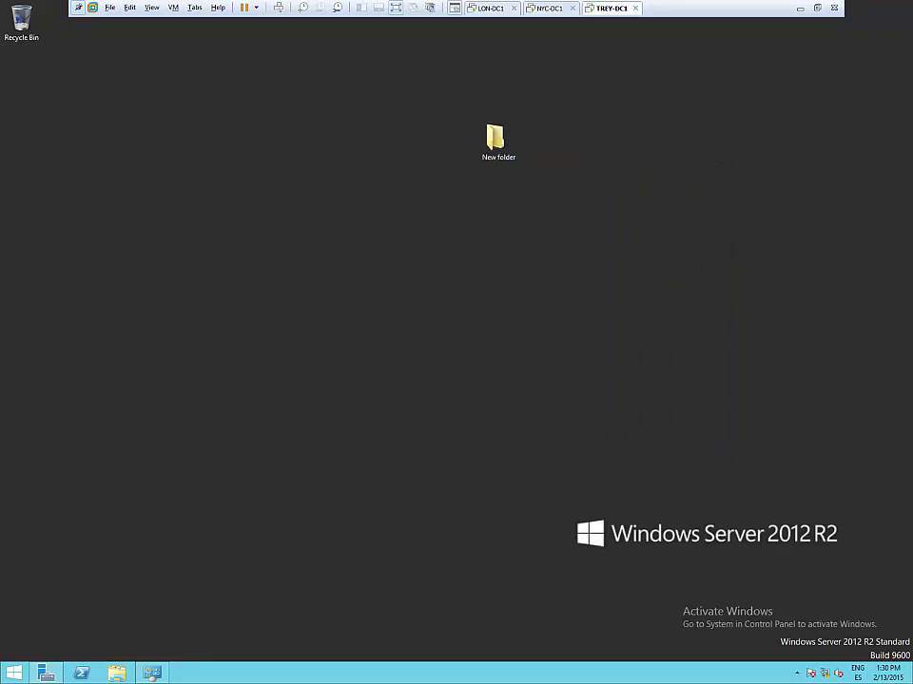
left_click(46, 673)
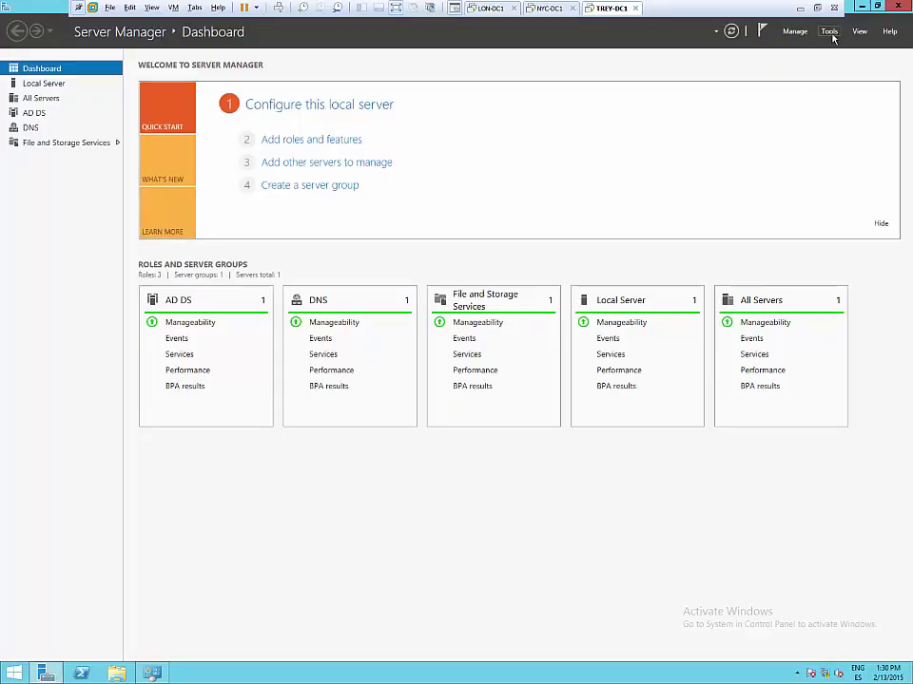
- Open Active Directory Domains and Trusts on TREY-DC1 and inspect the treyresearch.com domain's context menu
left_click(829, 31)
left_click(785, 59)
left_click(41, 77)
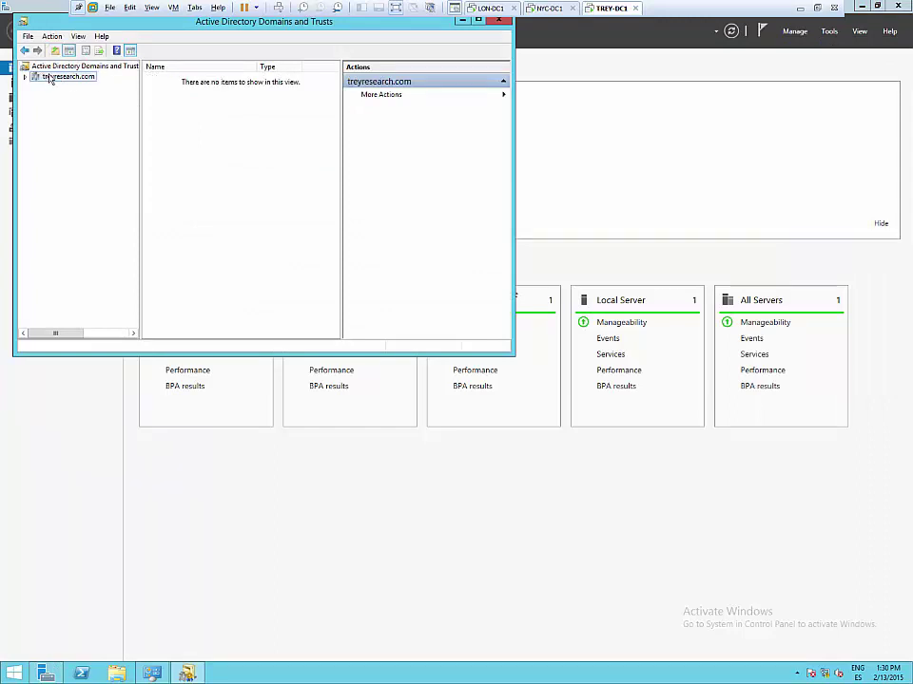
right_click(50, 79)
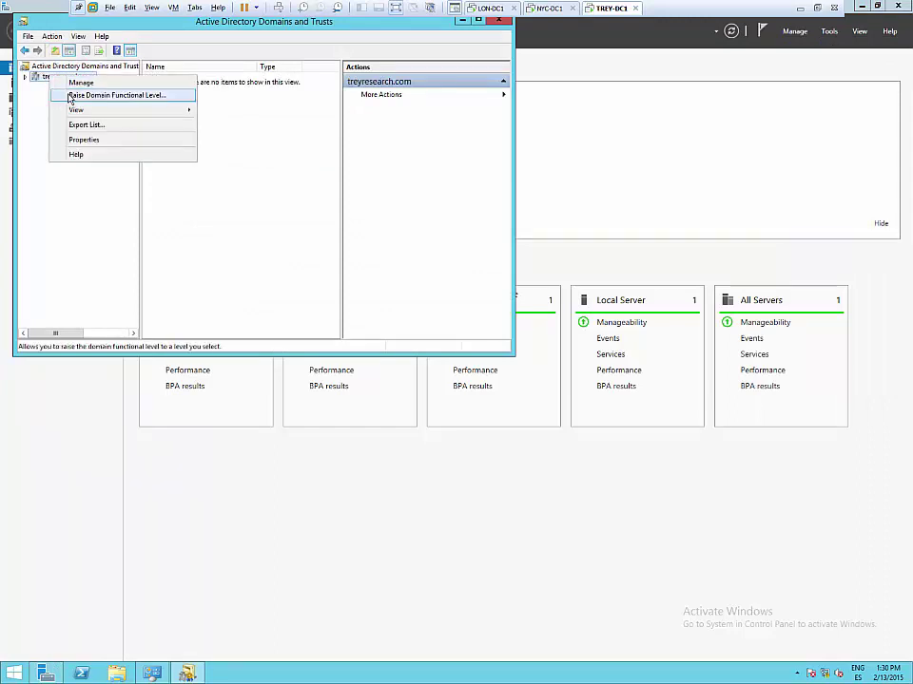
left_click(311, 29)
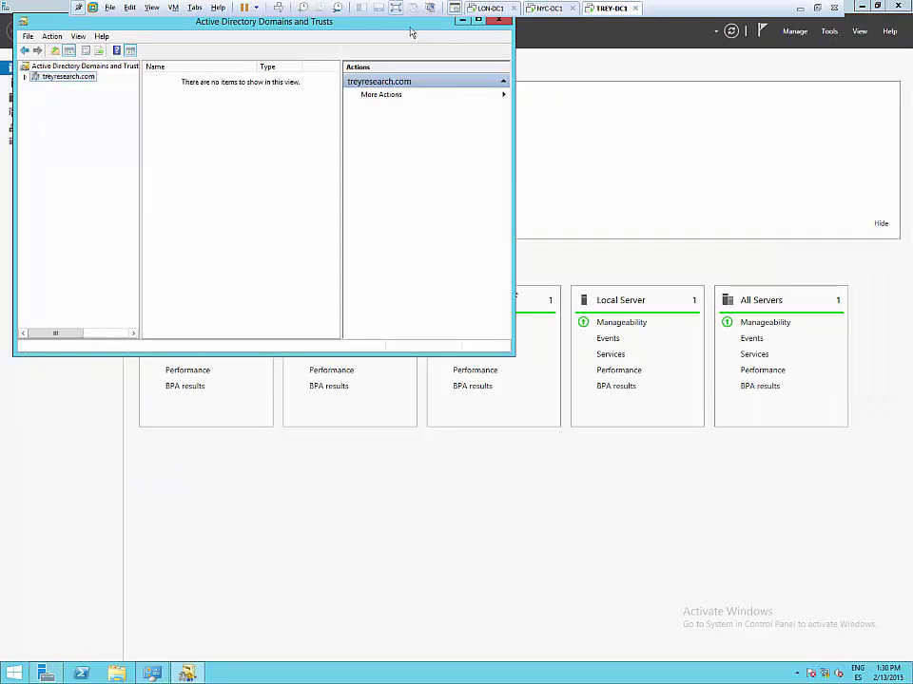